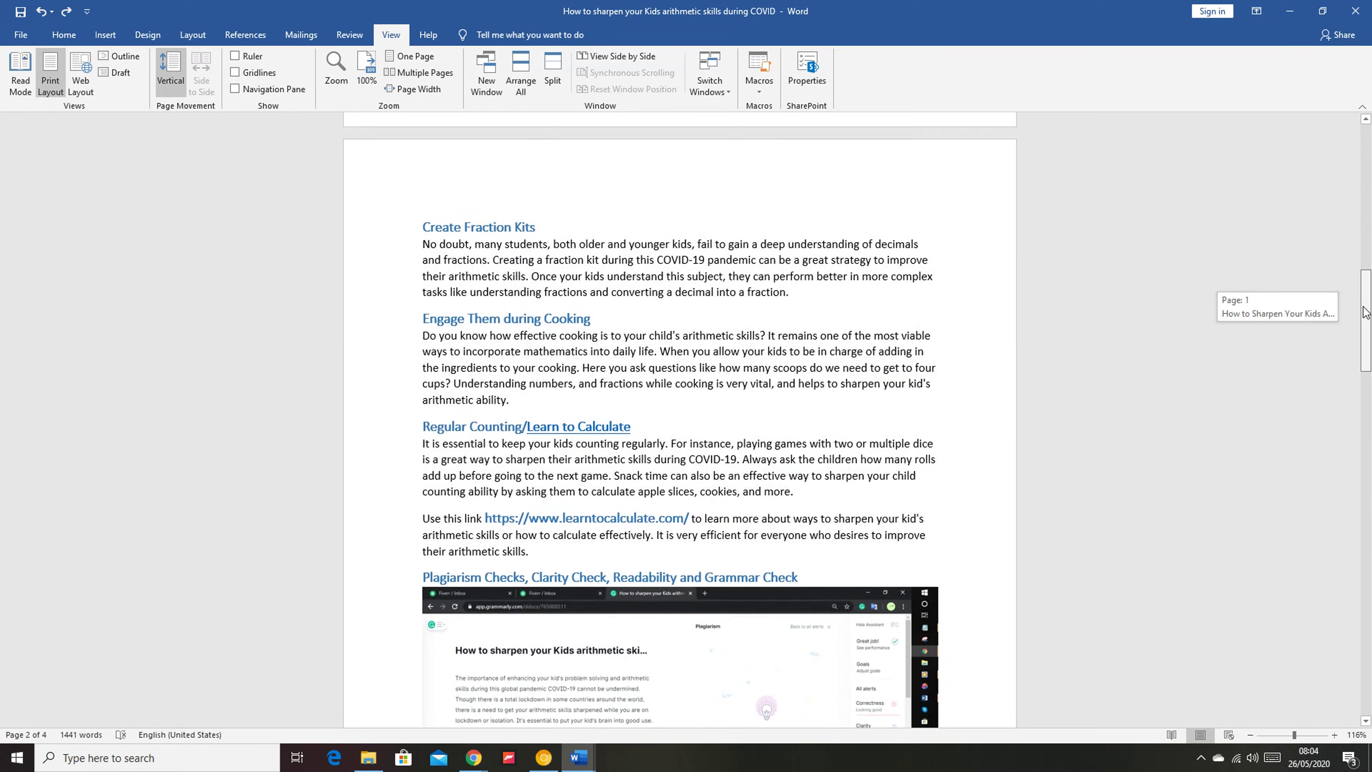
- Erase the end of the article's last paragraph back to the word 'tempo'
drag(1365, 312, 1369, 373)
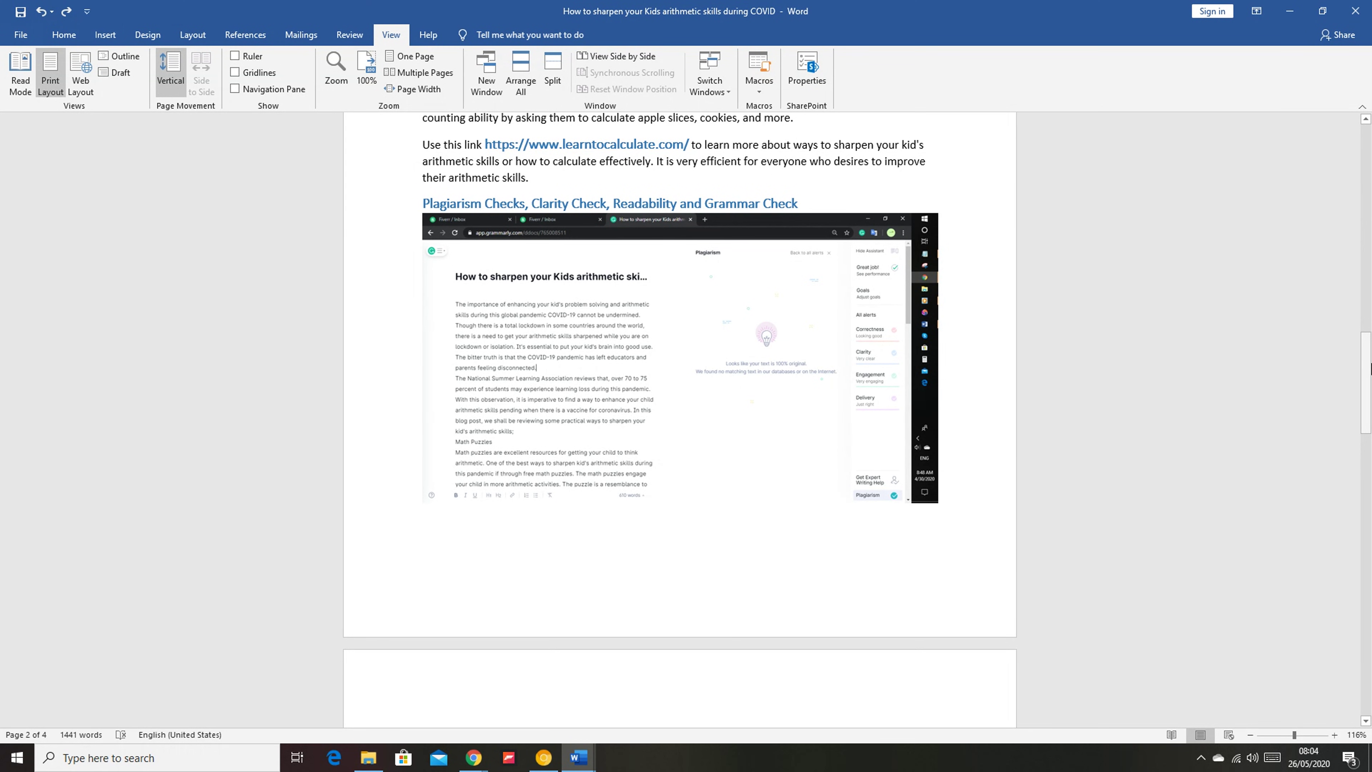
drag(1370, 397, 1322, 721)
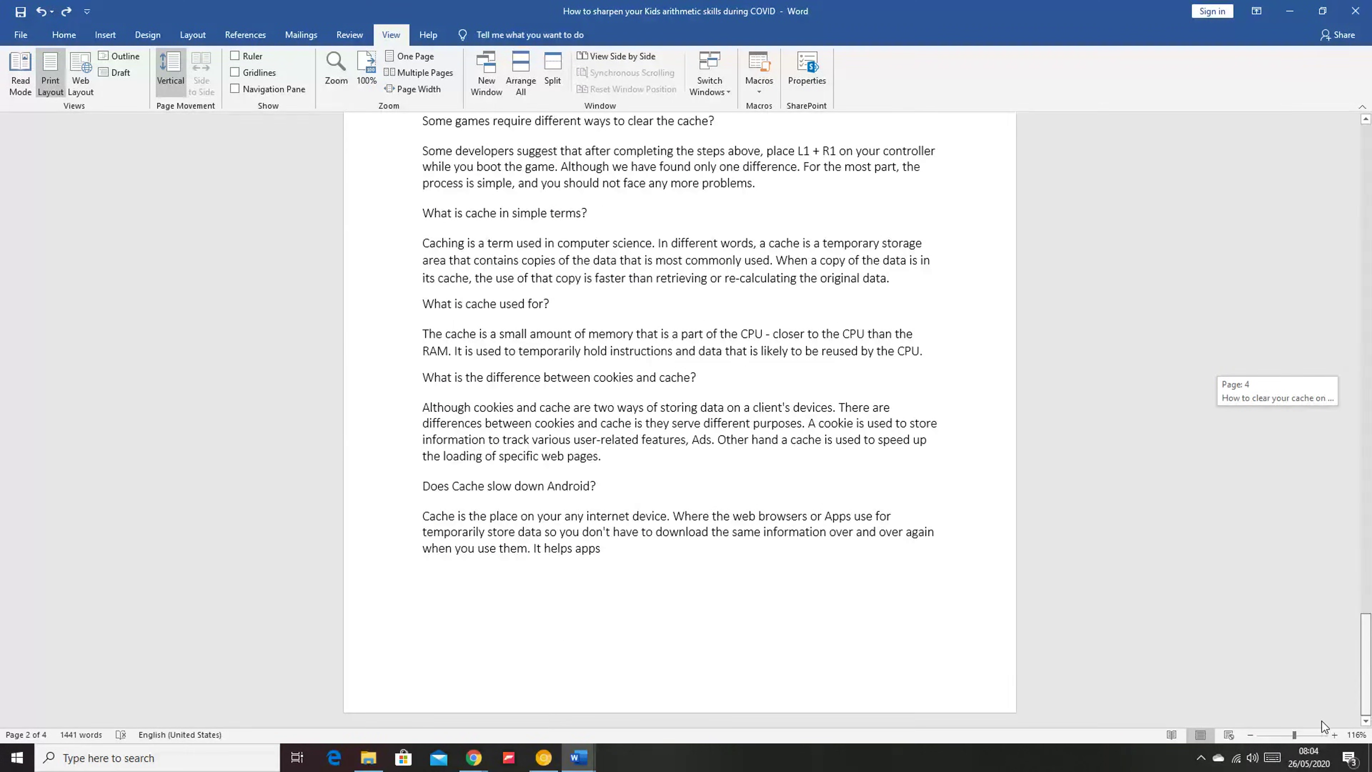
drag(1370, 672, 1369, 607)
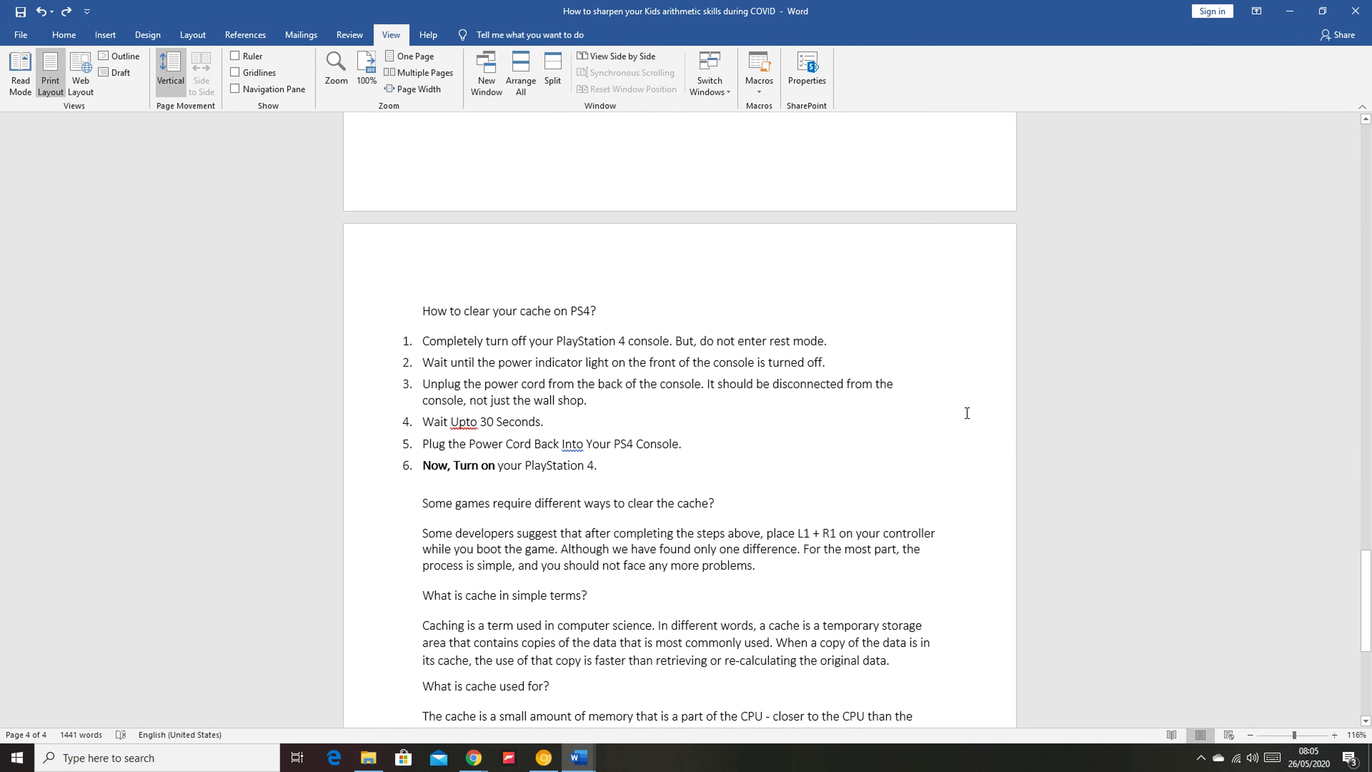
scroll(967, 414, down, 7)
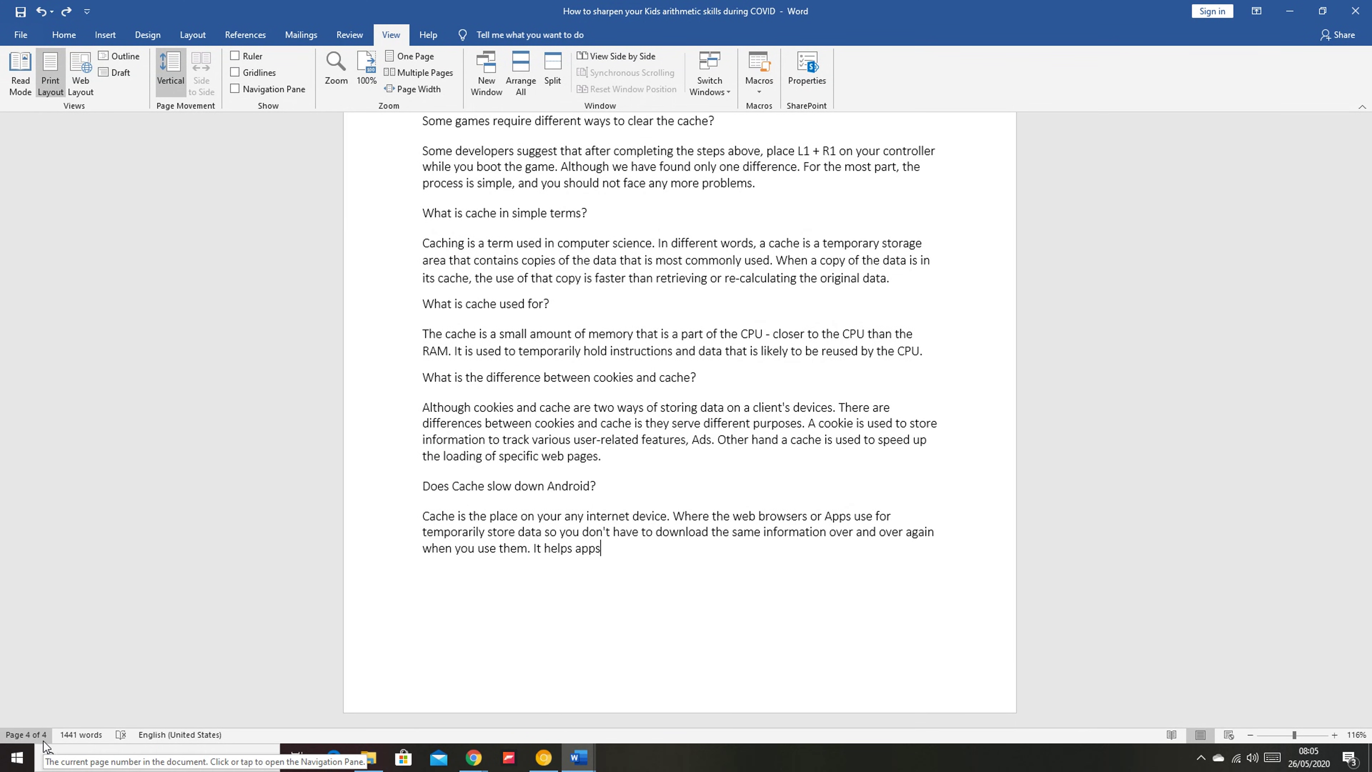
scroll(841, 527, up, 3)
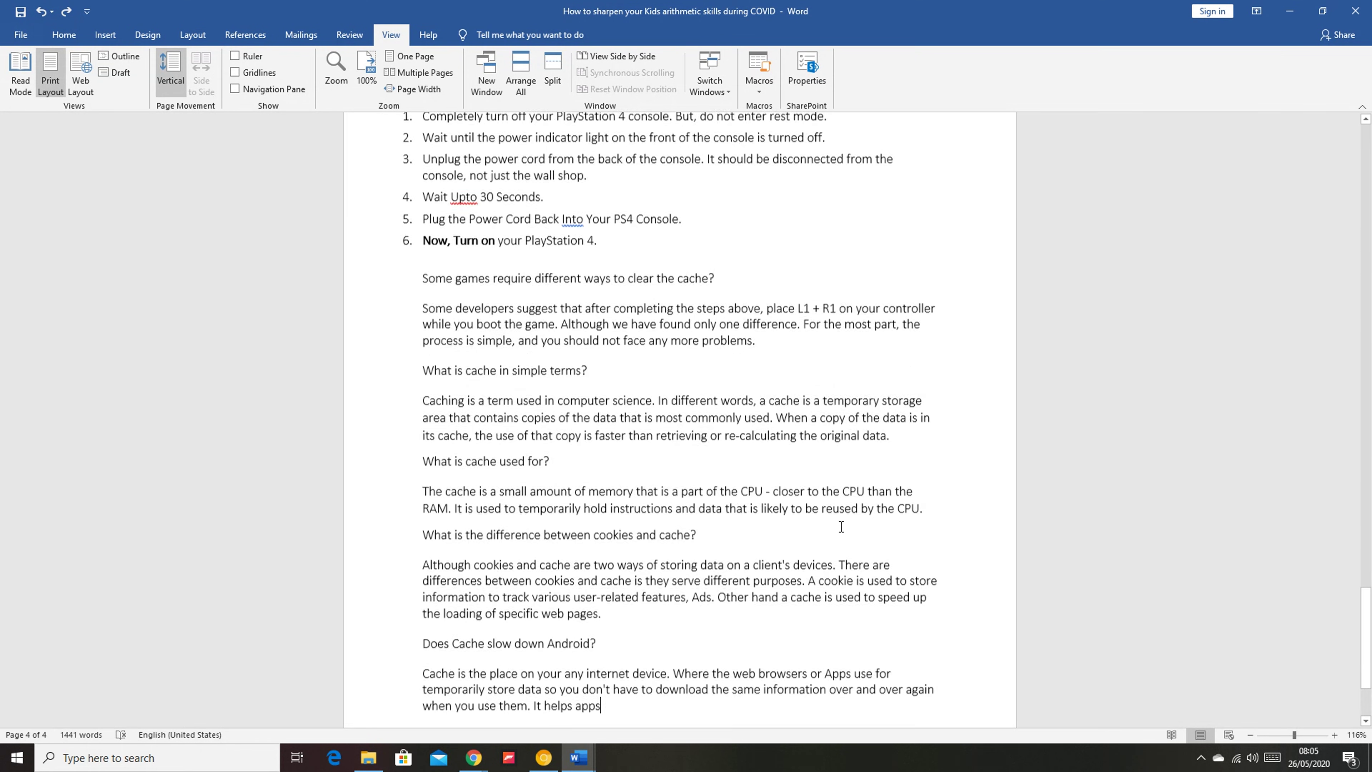
scroll(841, 526, up, 2)
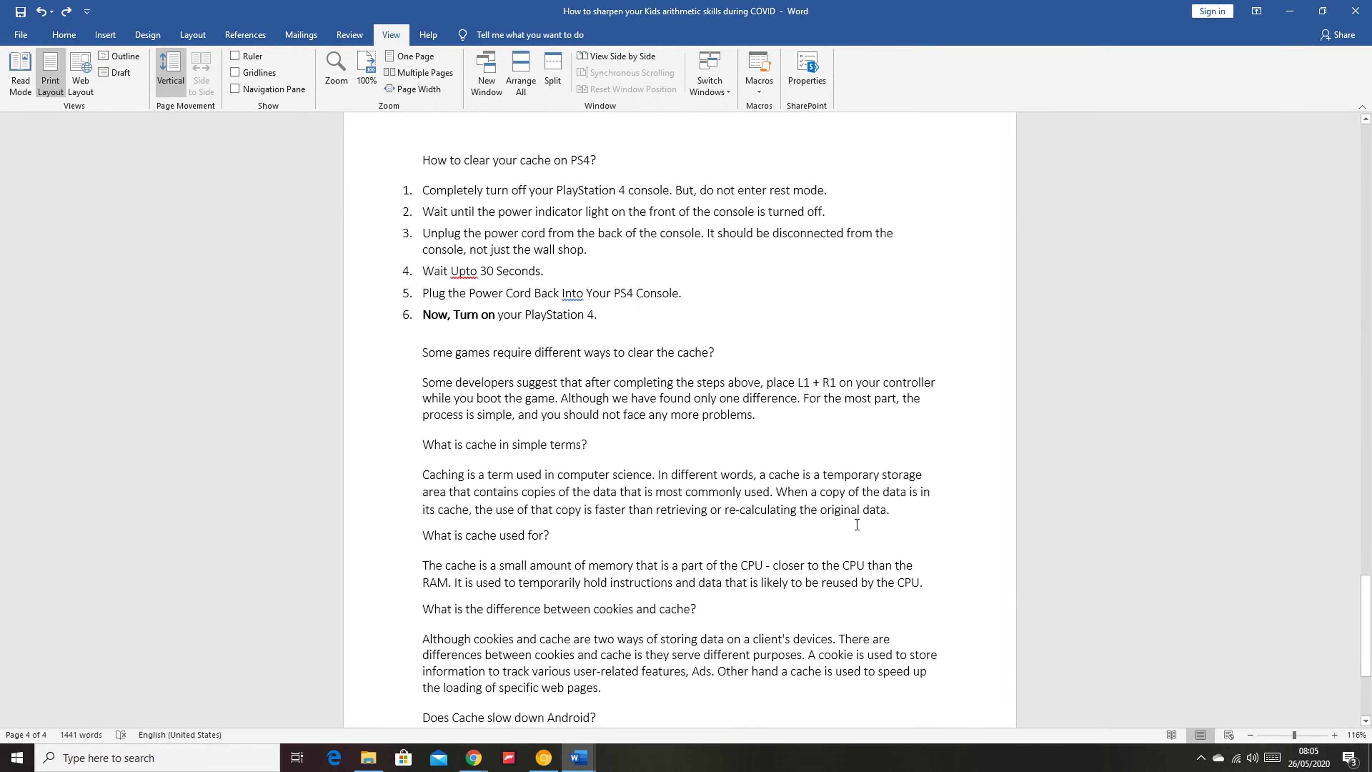
scroll(857, 525, down, 4)
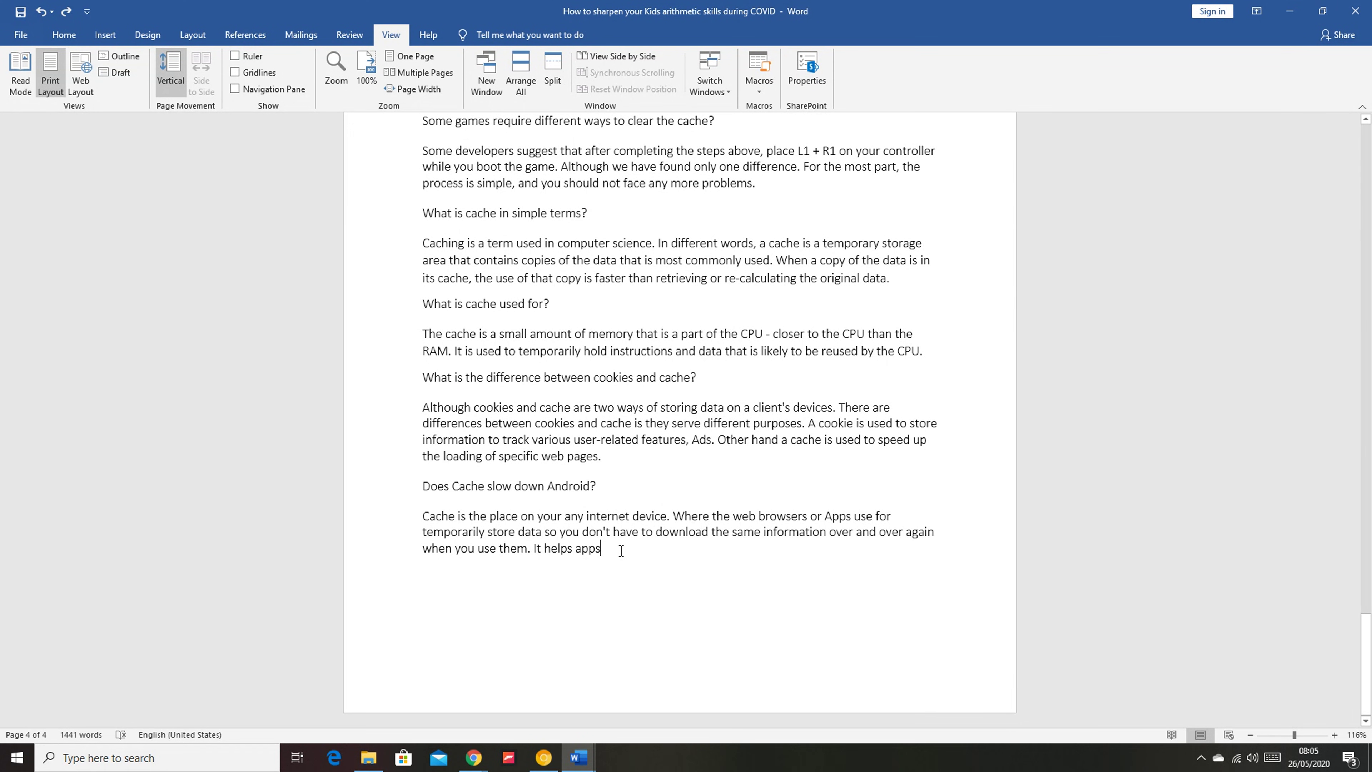
scroll(622, 550, up, 15)
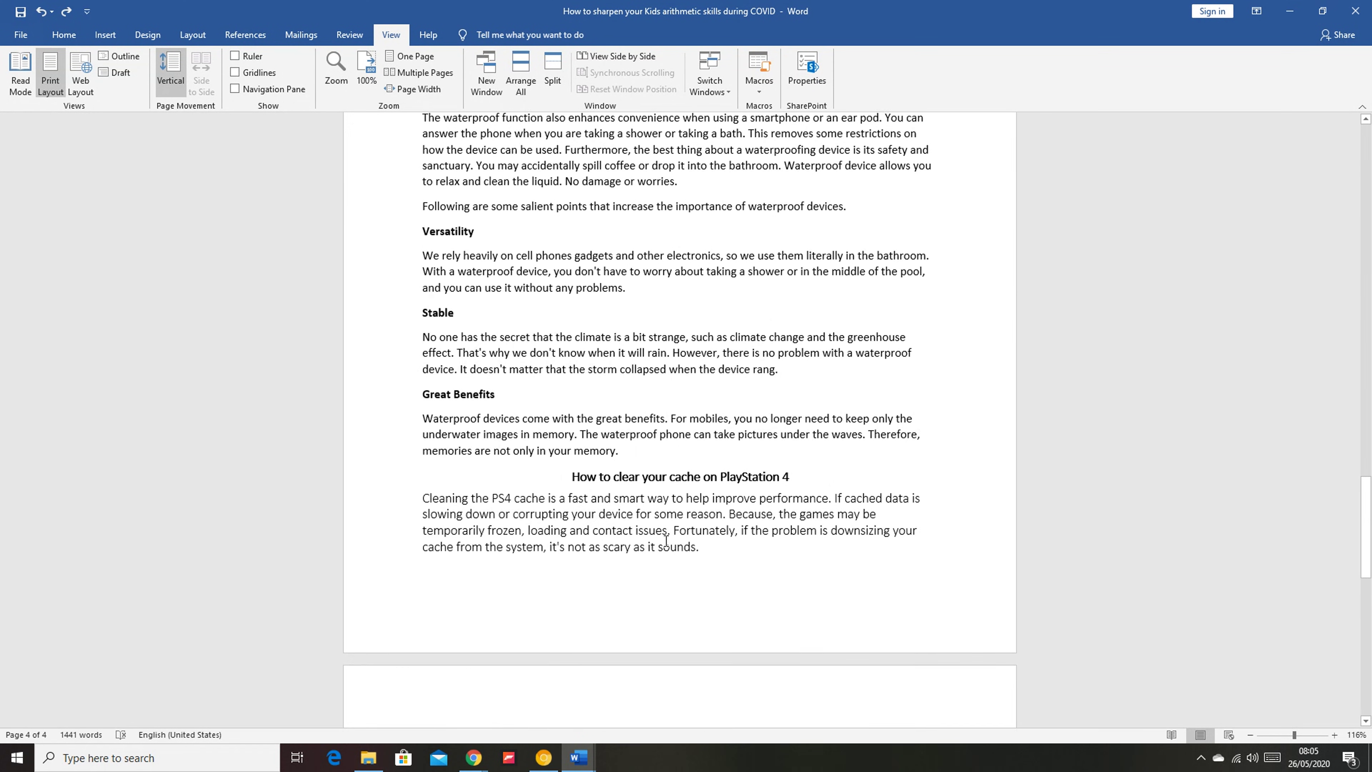
scroll(666, 541, up, 1)
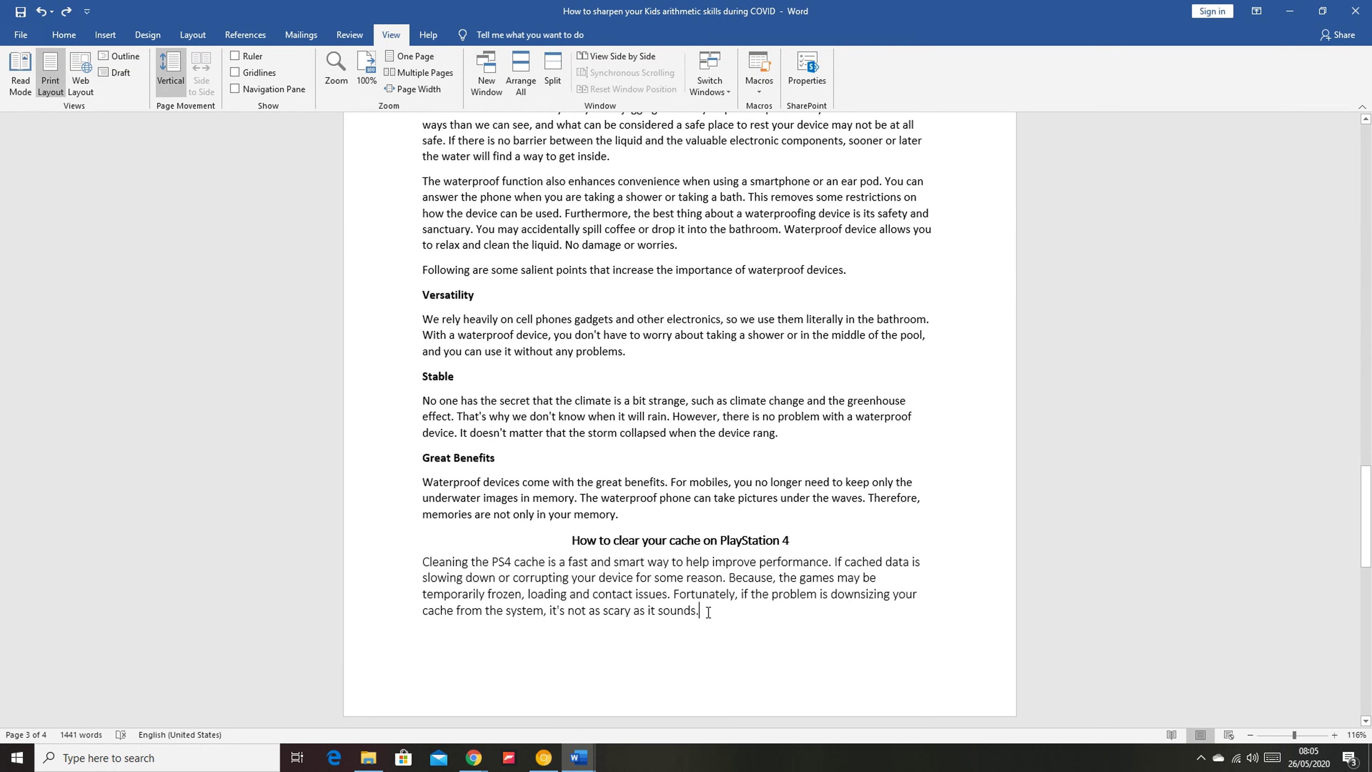
click(708, 612)
key(BackSpace)
key(BackSpace)
key(BackSpace)
key(BackSpace)
key(BackSpace)
key(BackSpace)
key(BackSpace)
key(BackSpace)
key(BackSpace)
key(BackSpace)
key(BackSpace)
key(BackSpace)
key(BackSpace)
key(BackSpace)
key(BackSpace)
key(BackSpace)
key(BackSpace)
key(BackSpace)
key(BackSpace)
key(BackSpace)
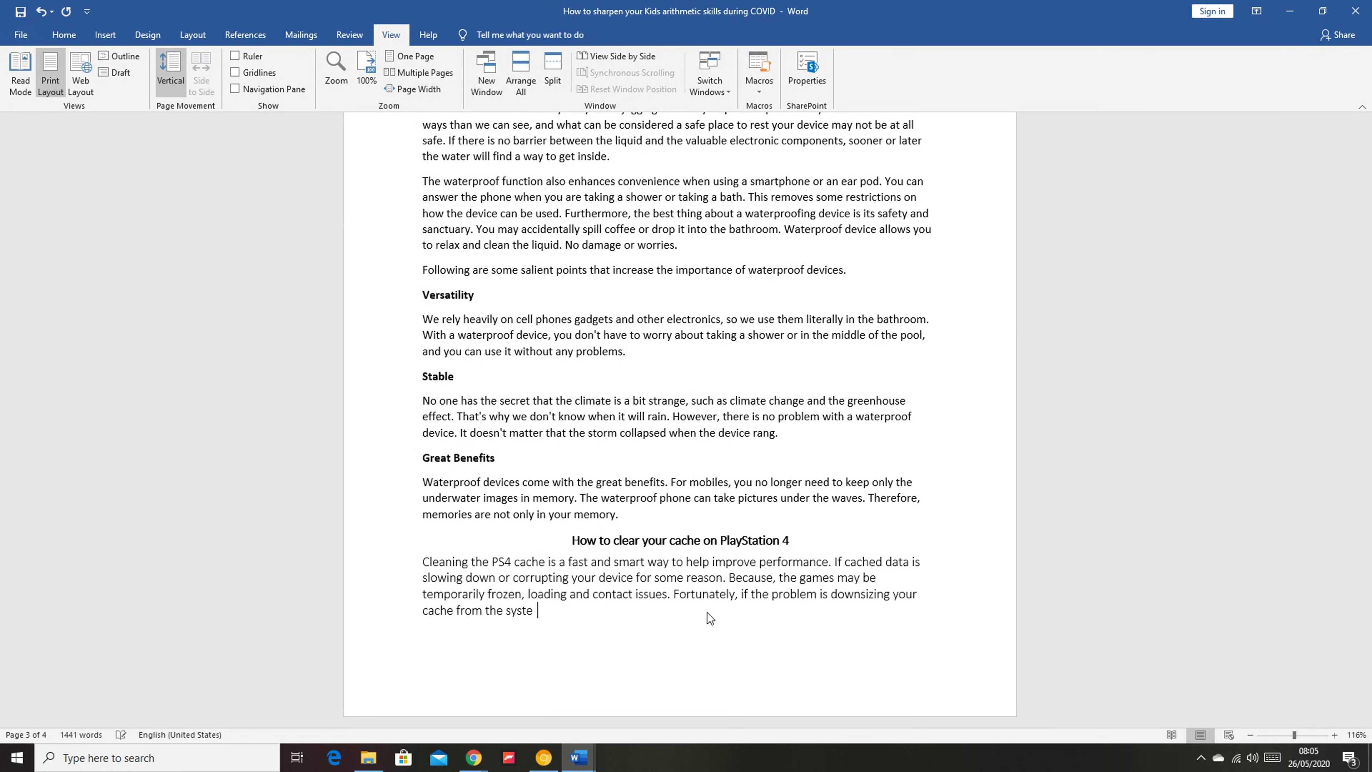
key(BackSpace)
key(BackSpace)
key(BackSpace)
key(BackSpace)
key(BackSpace)
key(BackSpace)
key(BackSpace)
key(BackSpace)
key(BackSpace)
key(BackSpace)
key(BackSpace)
key(BackSpace)
key(BackSpace)
key(BackSpace)
key(BackSpace)
key(BackSpace)
key(BackSpace)
key(BackSpace)
key(BackSpace)
key(BackSpace)
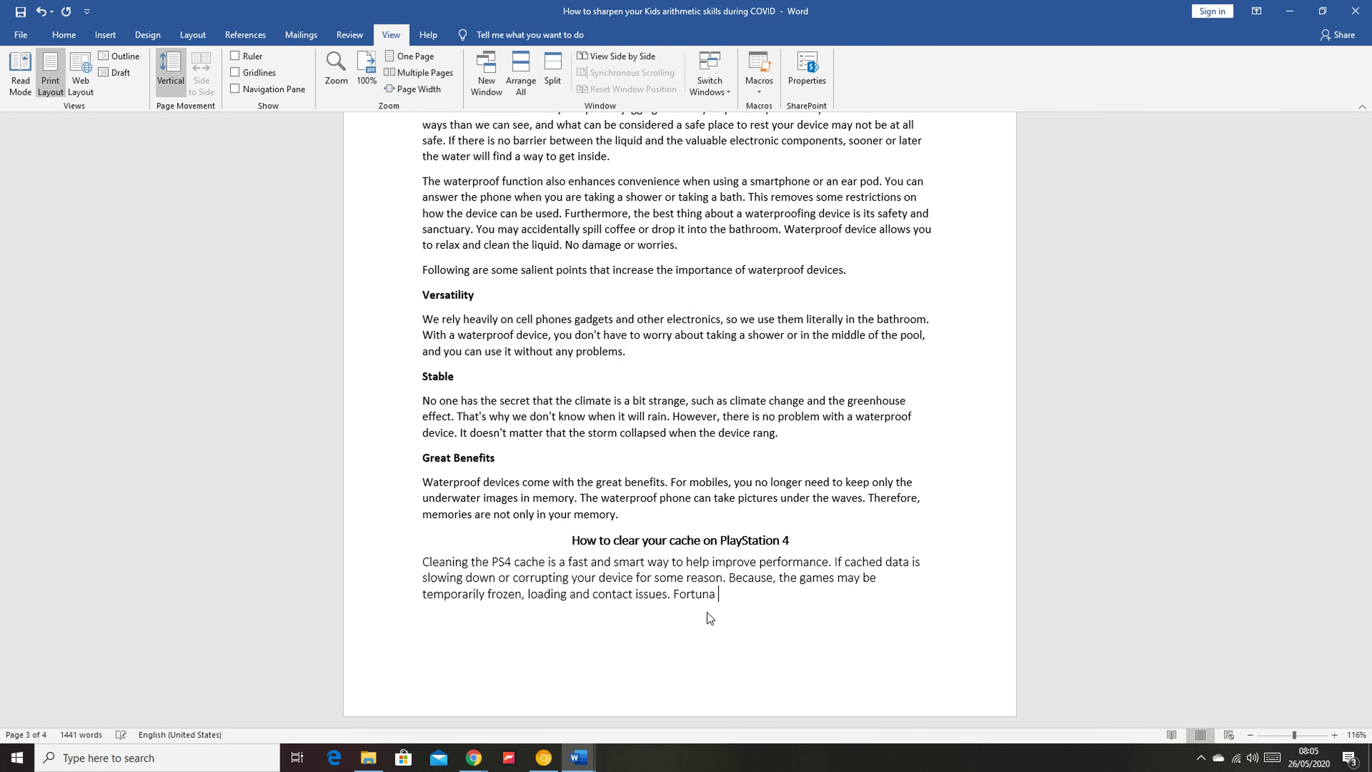
key(BackSpace)
key(BackSpace)
key(BackSpace)
key(BackSpace)
key(BackSpace)
key(BackSpace)
key(BackSpace)
key(BackSpace)
key(BackSpace)
key(BackSpace)
key(BackSpace)
key(BackSpace)
key(BackSpace)
key(BackSpace)
key(BackSpace)
key(BackSpace)
key(BackSpace)
key(BackSpace)
key(BackSpace)
key(BackSpace)
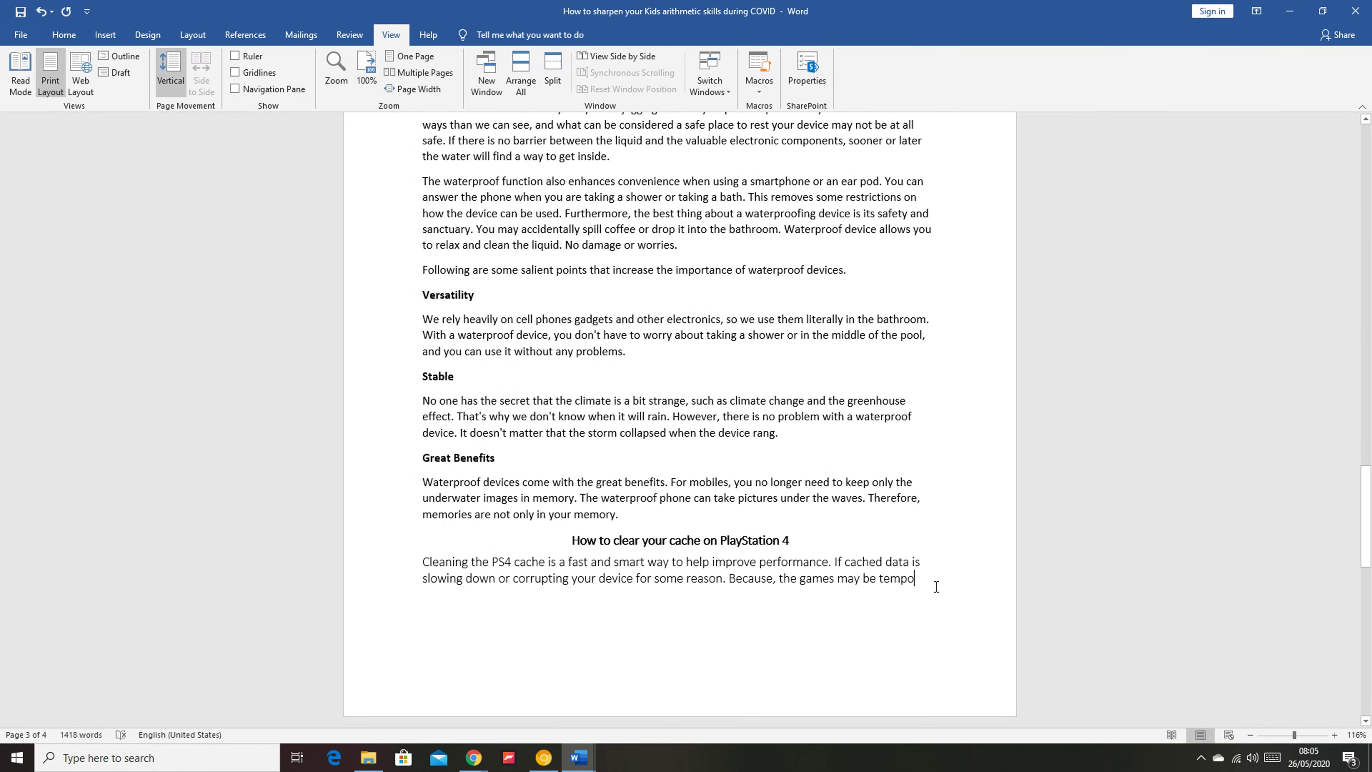
- Select and delete the whole waterproof electronics section, trimming the article to 973 words
drag(936, 587, 418, 310)
scroll(664, 530, up, 3)
scroll(594, 433, up, 5)
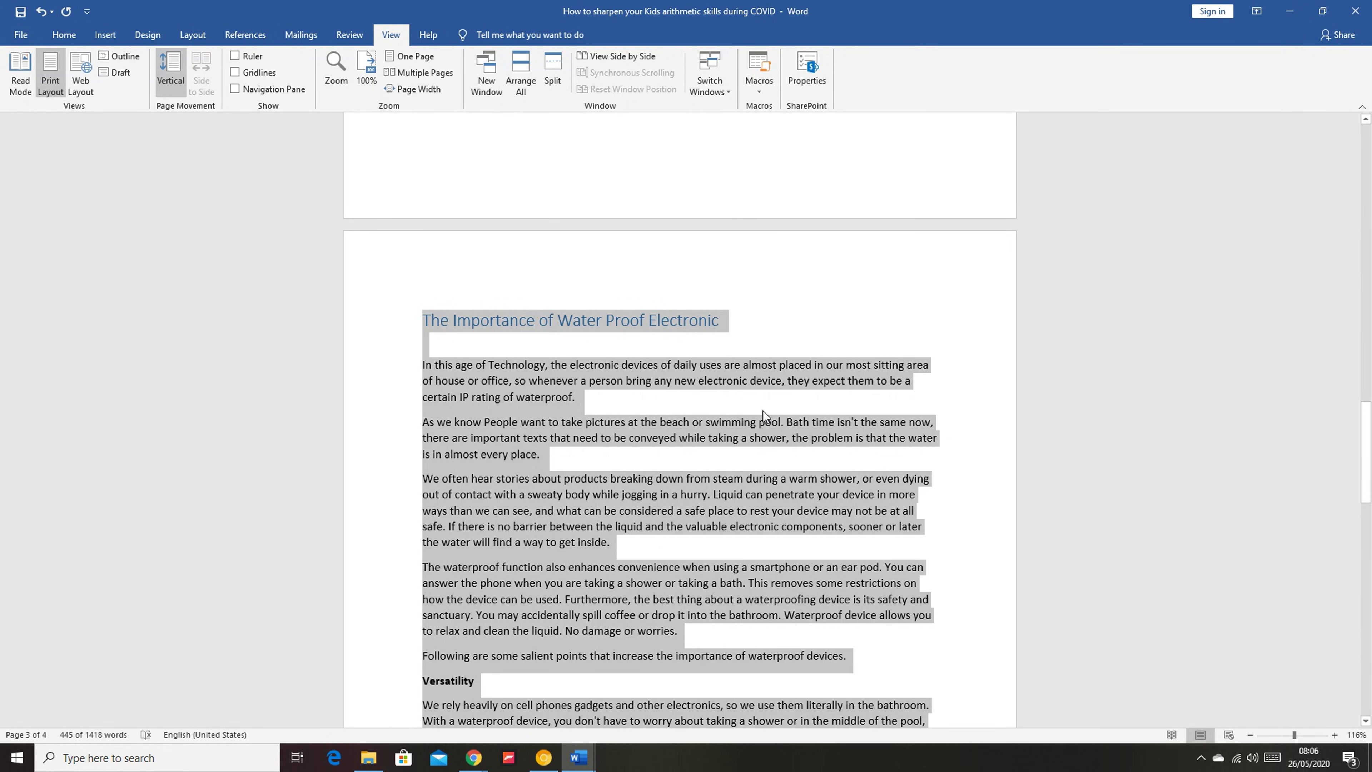
key(Delete)
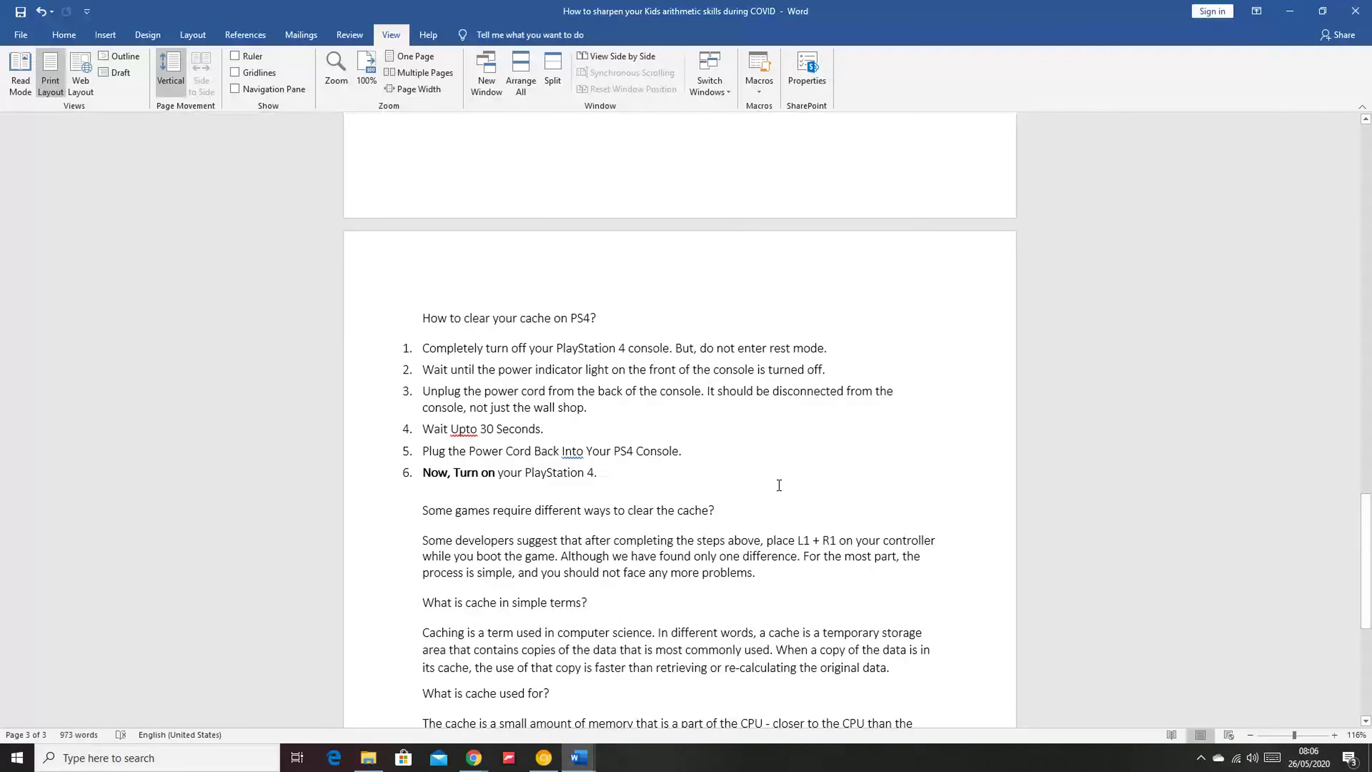
scroll(52, 690, up, 14)
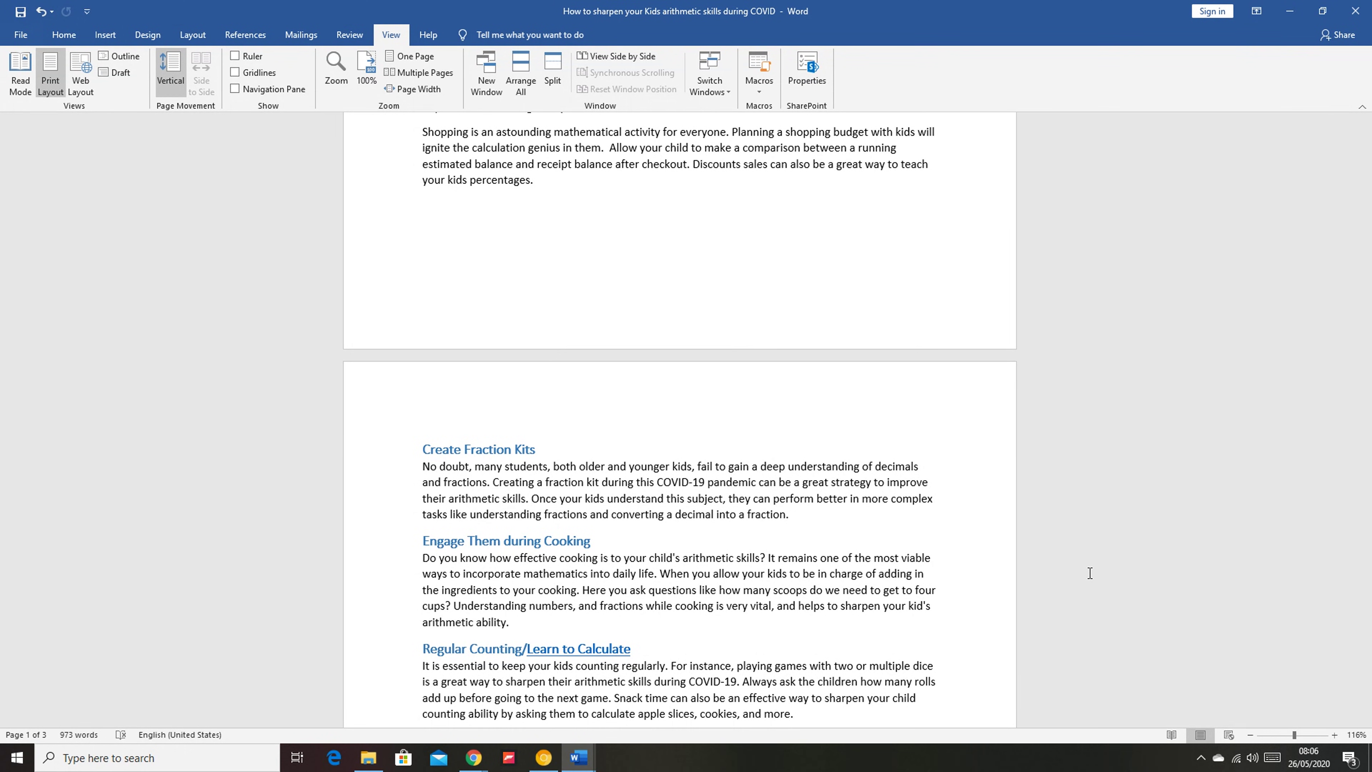
scroll(1089, 573, down, 10)
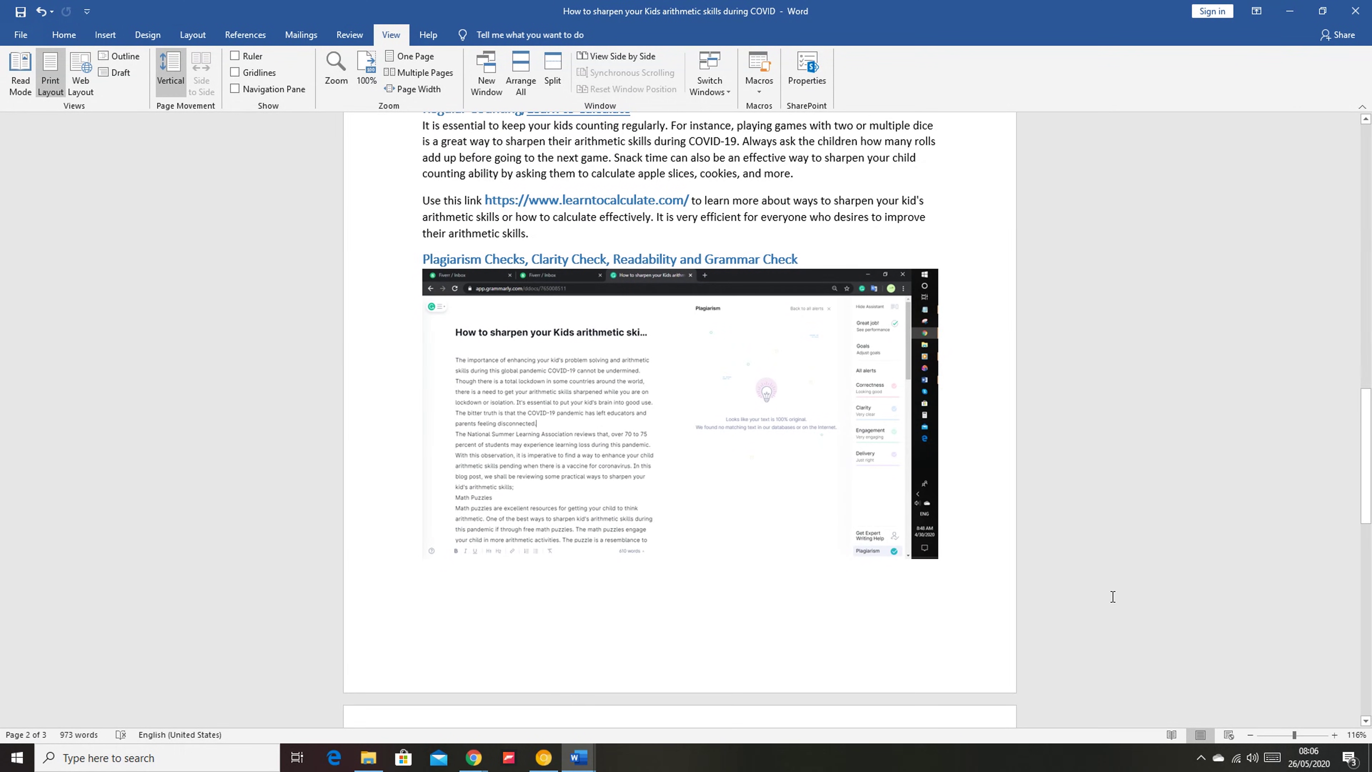
scroll(1005, 597, down, 5)
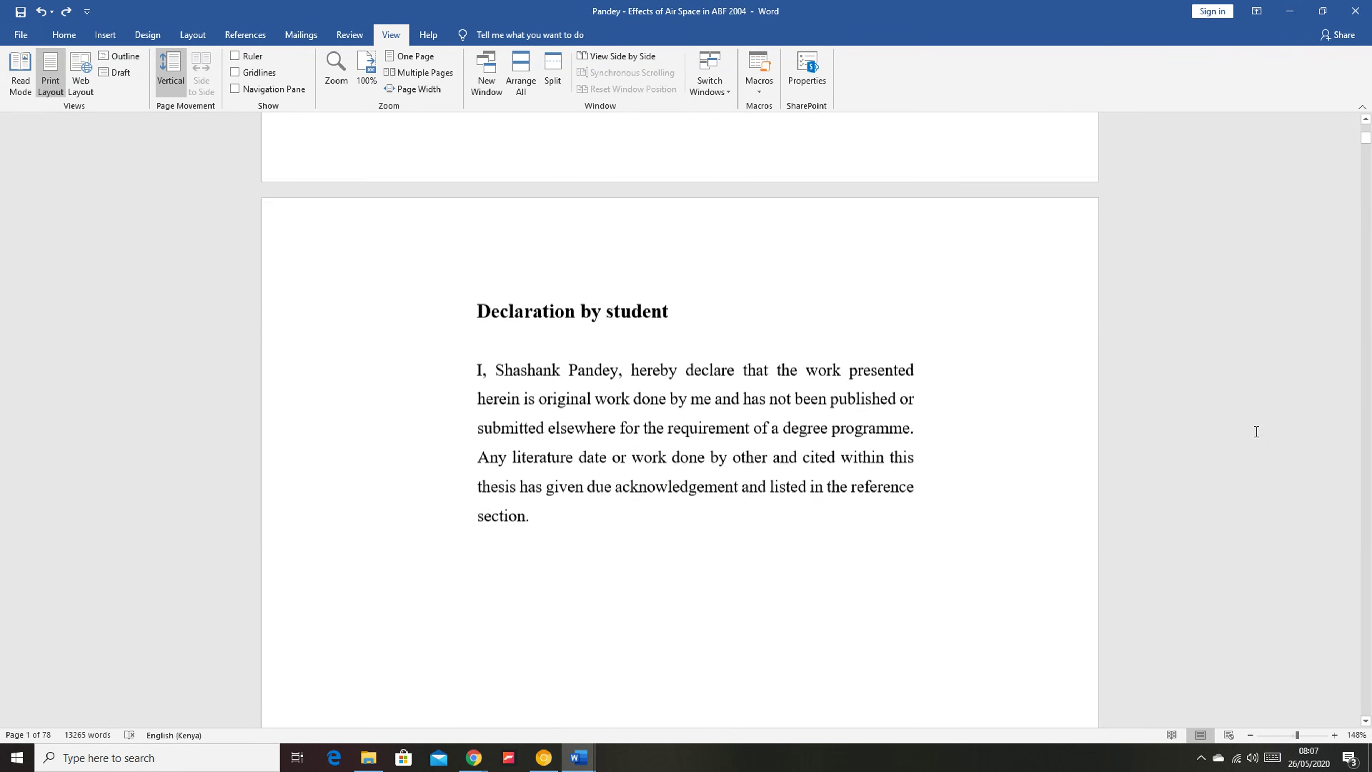
scroll(1253, 432, down, 10)
scroll(1257, 431, down, 15)
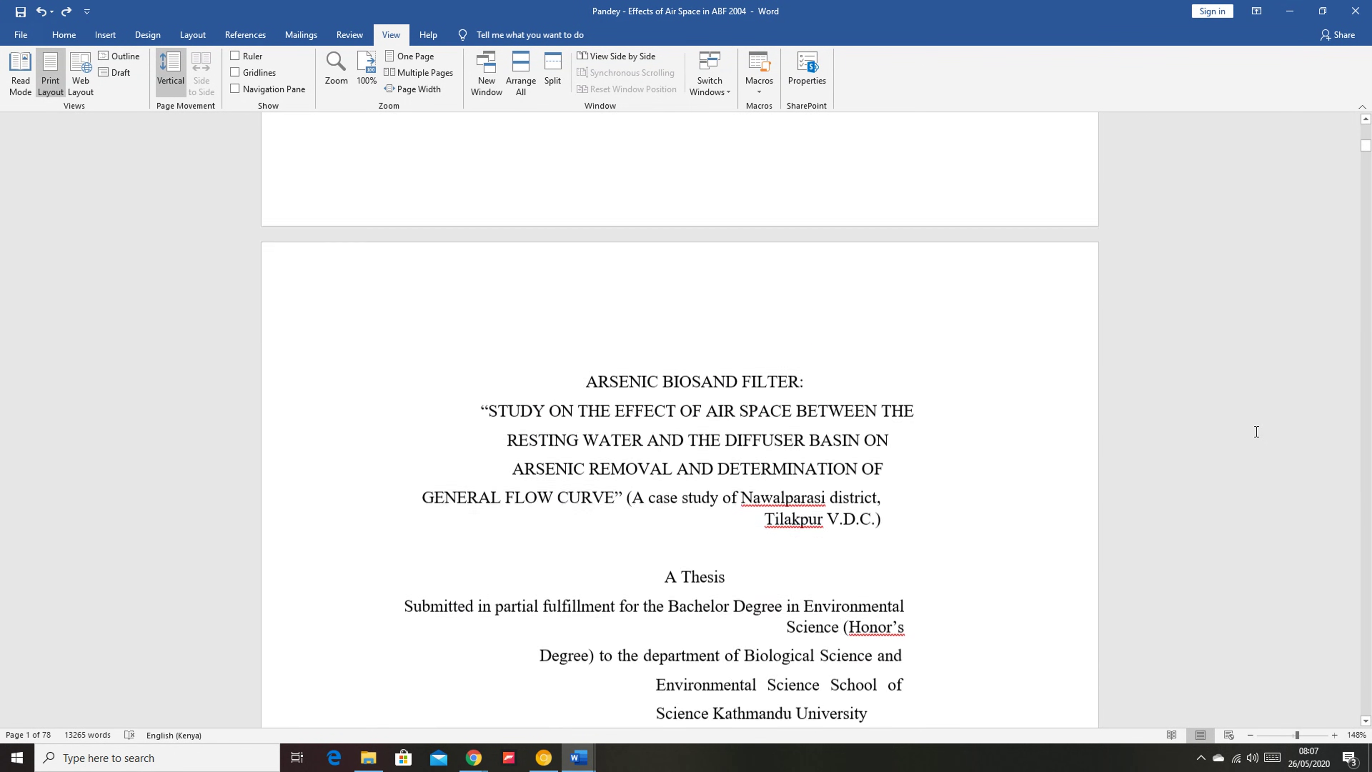
scroll(1257, 431, down, 10)
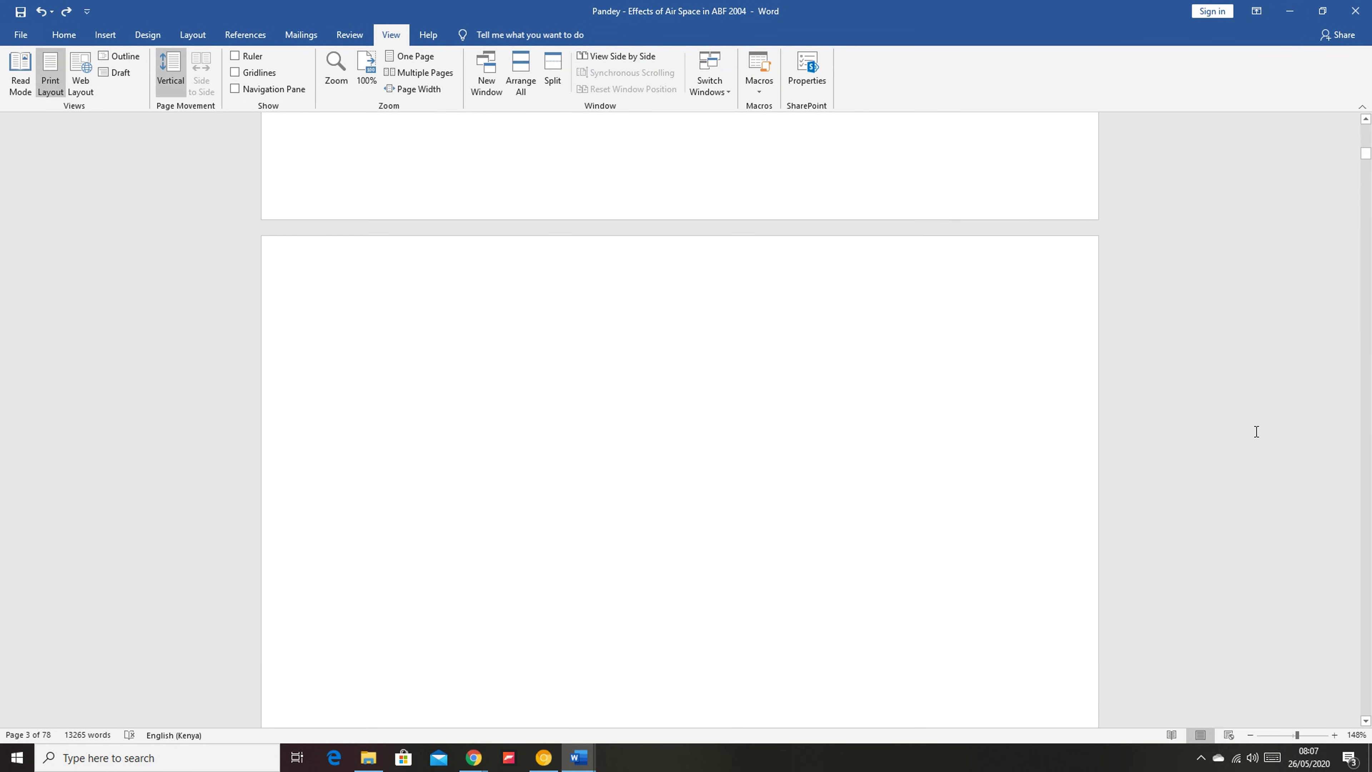
scroll(1256, 431, down, 8)
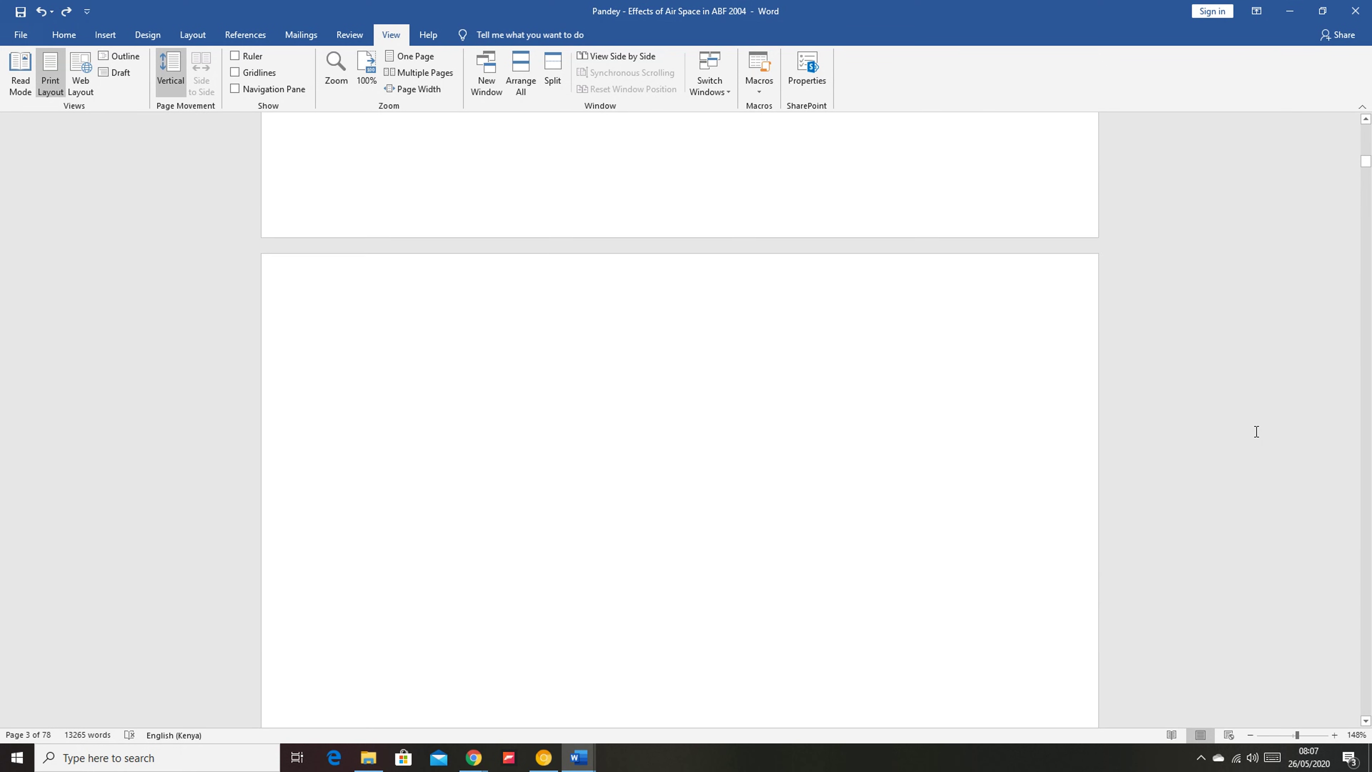
scroll(1256, 432, down, 6)
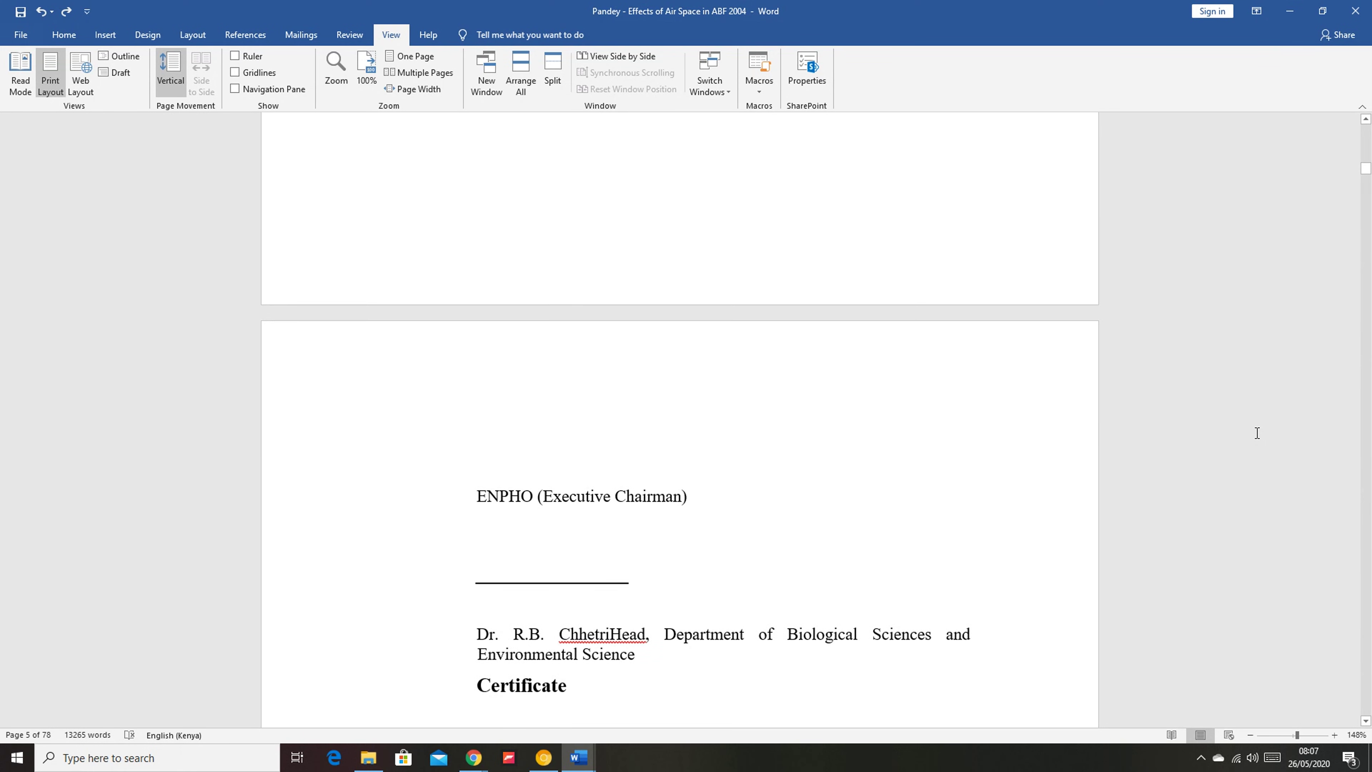
scroll(1264, 476, up, 15)
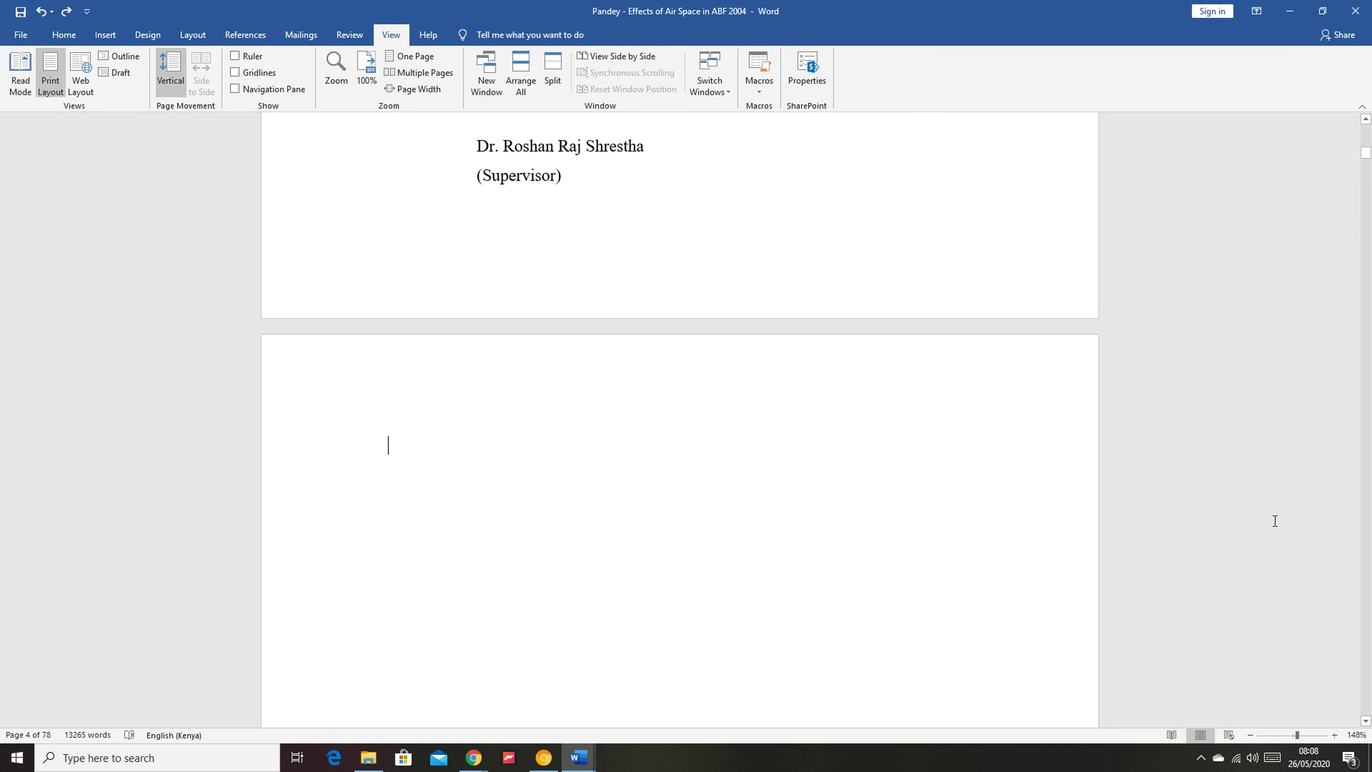
scroll(1024, 523, down, 3)
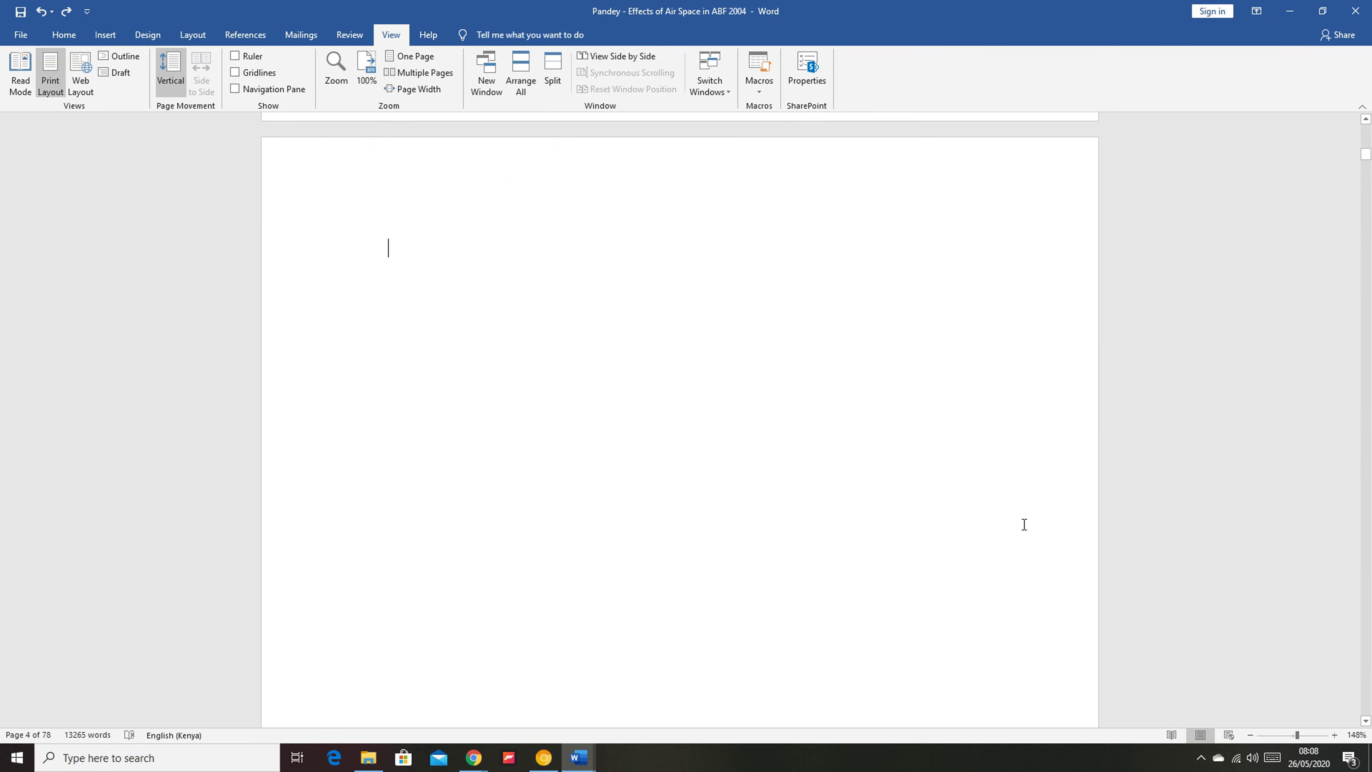
scroll(1023, 524, up, 8)
scroll(1134, 536, down, 1)
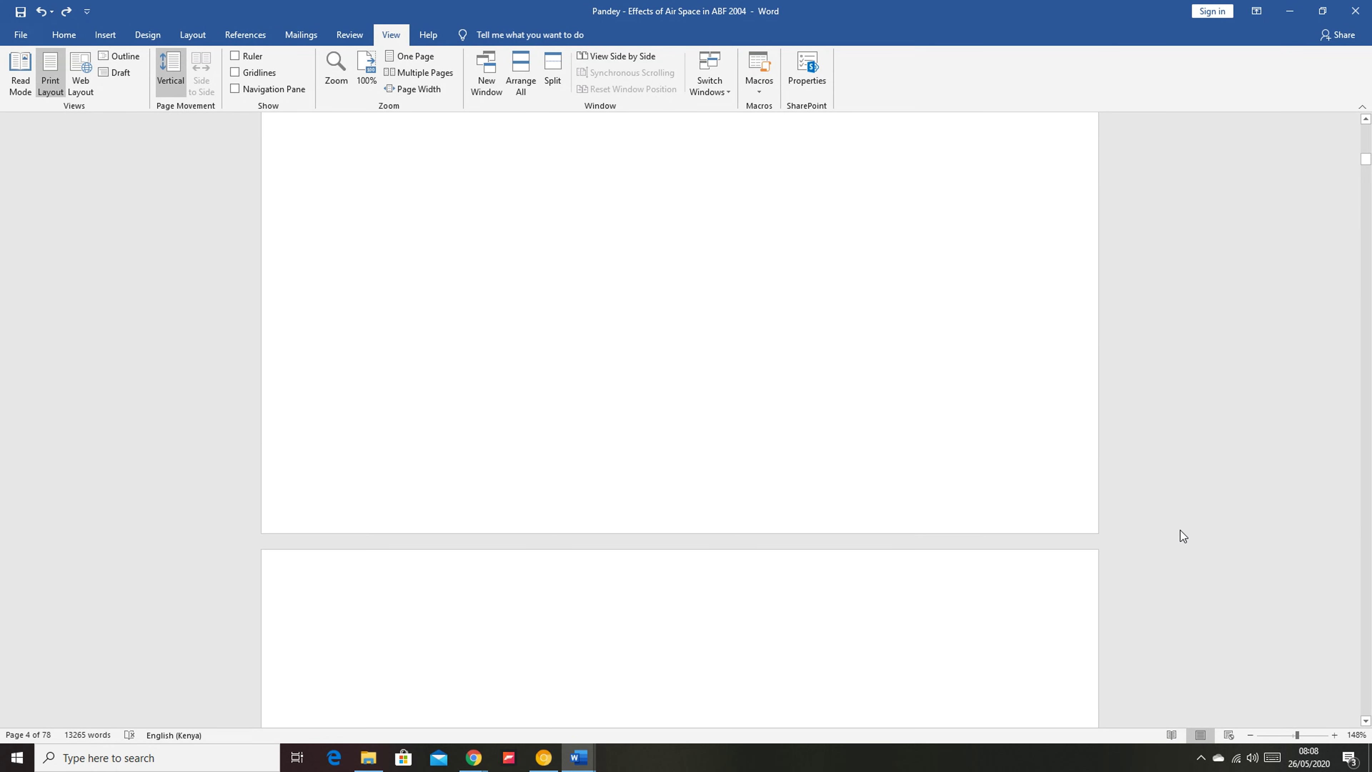
scroll(1184, 532, down, 8)
scroll(1184, 532, up, 4)
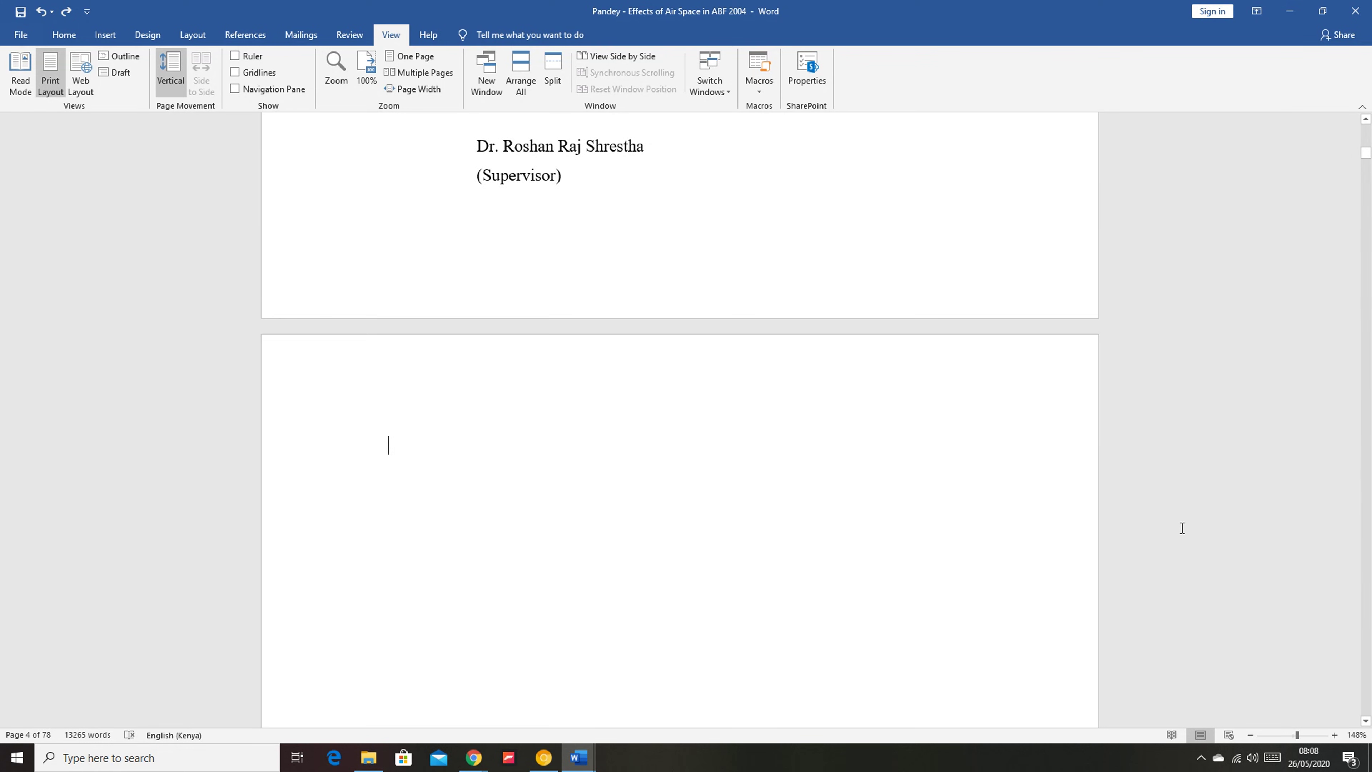
scroll(1184, 530, down, 2)
scroll(753, 454, up, 2)
scroll(752, 455, down, 4)
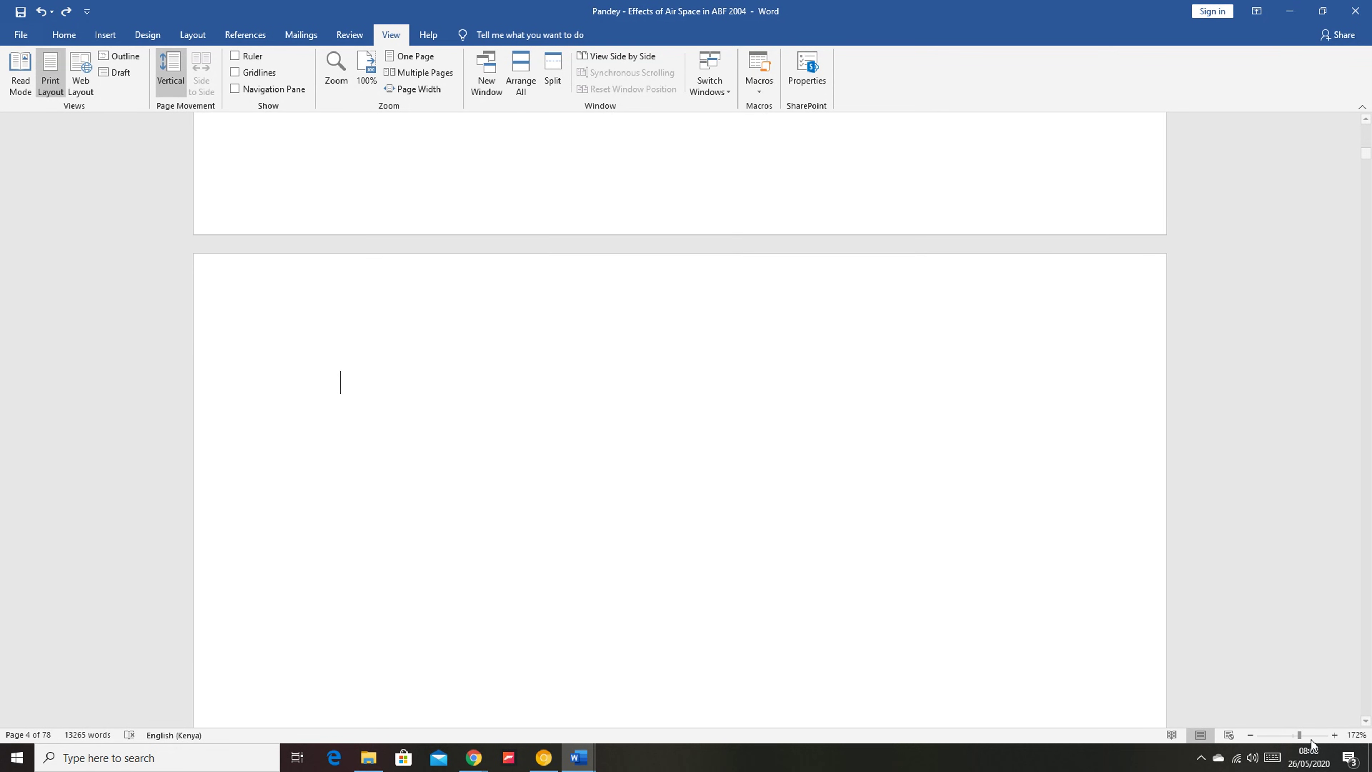
drag(1301, 738, 1286, 738)
- Delete the empty page after the thesis title page, bringing it to 77 pages and 13265 words
scroll(841, 412, down, 3)
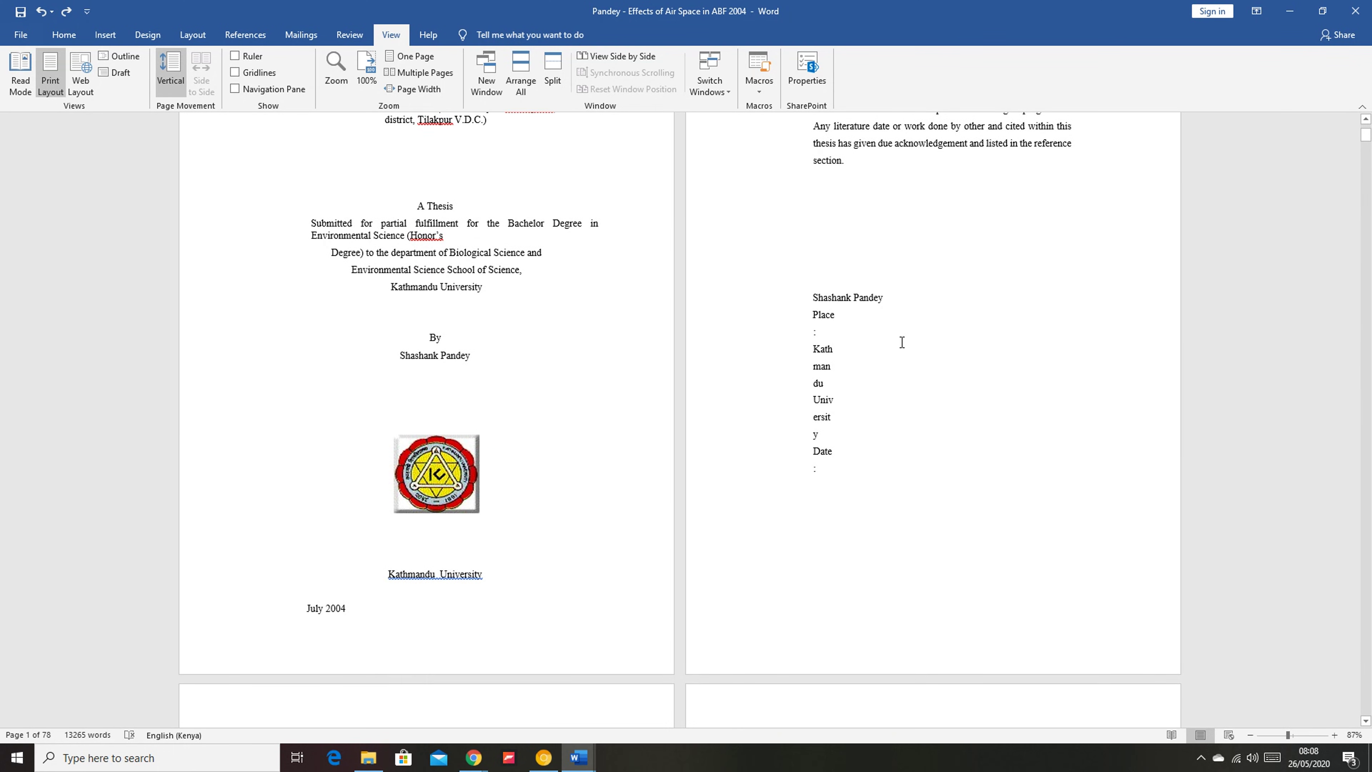
scroll(936, 342, down, 3)
scroll(935, 341, down, 7)
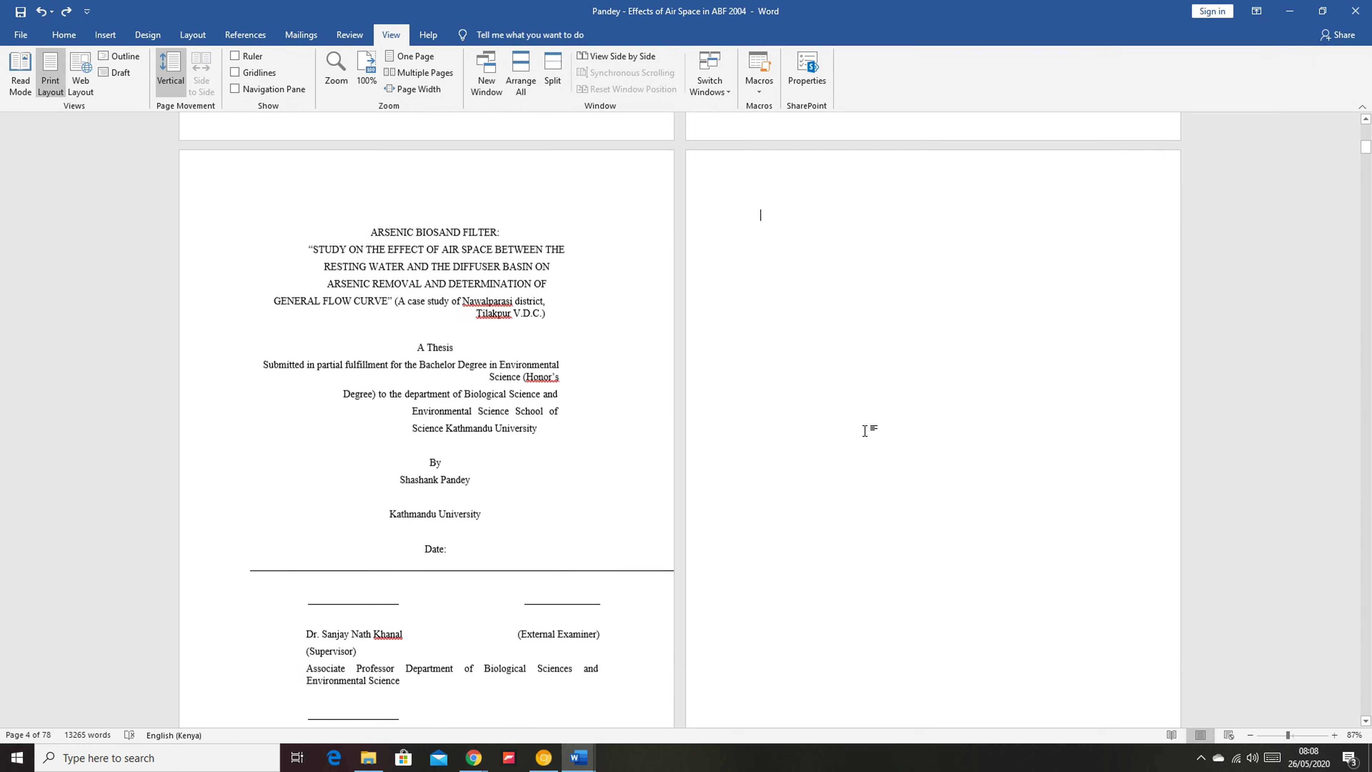
scroll(903, 396, down, 6)
scroll(913, 395, up, 8)
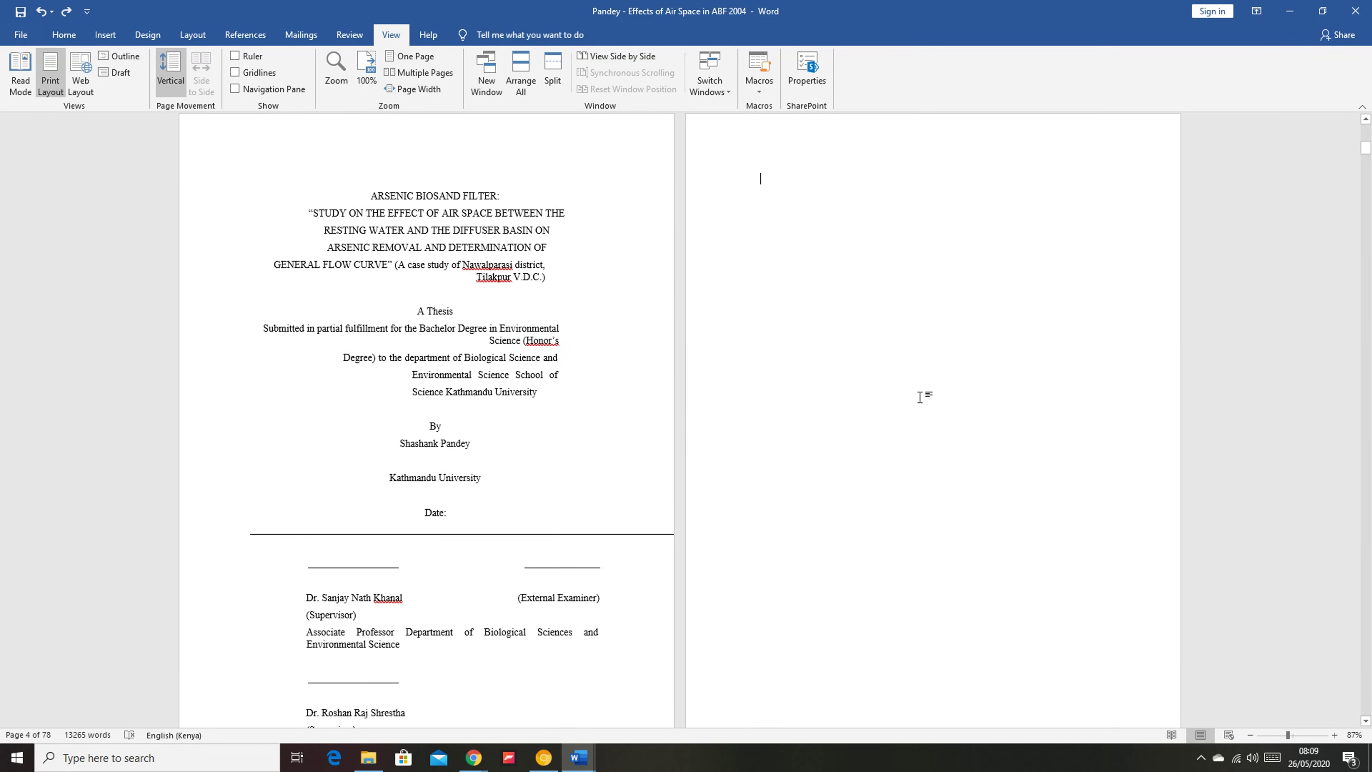
scroll(934, 432, down, 3)
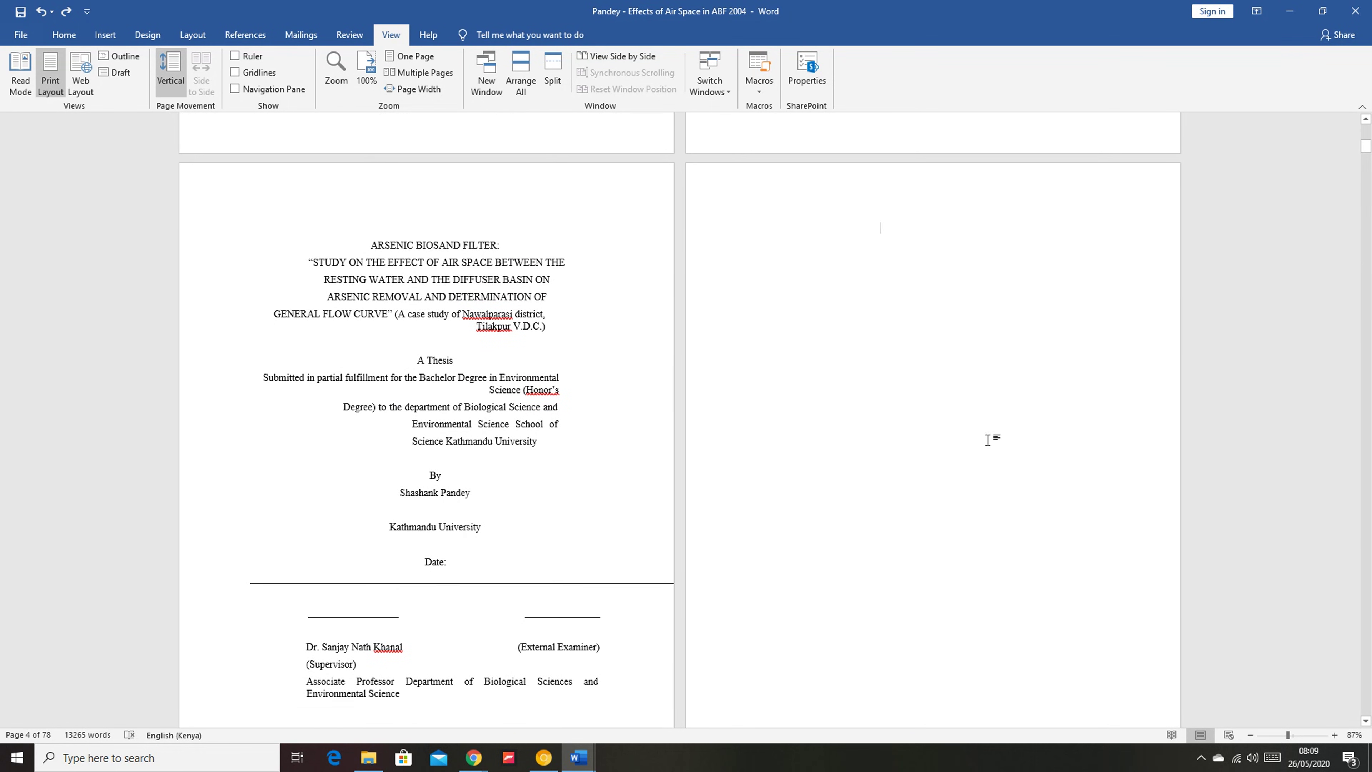
scroll(1021, 448, down, 2)
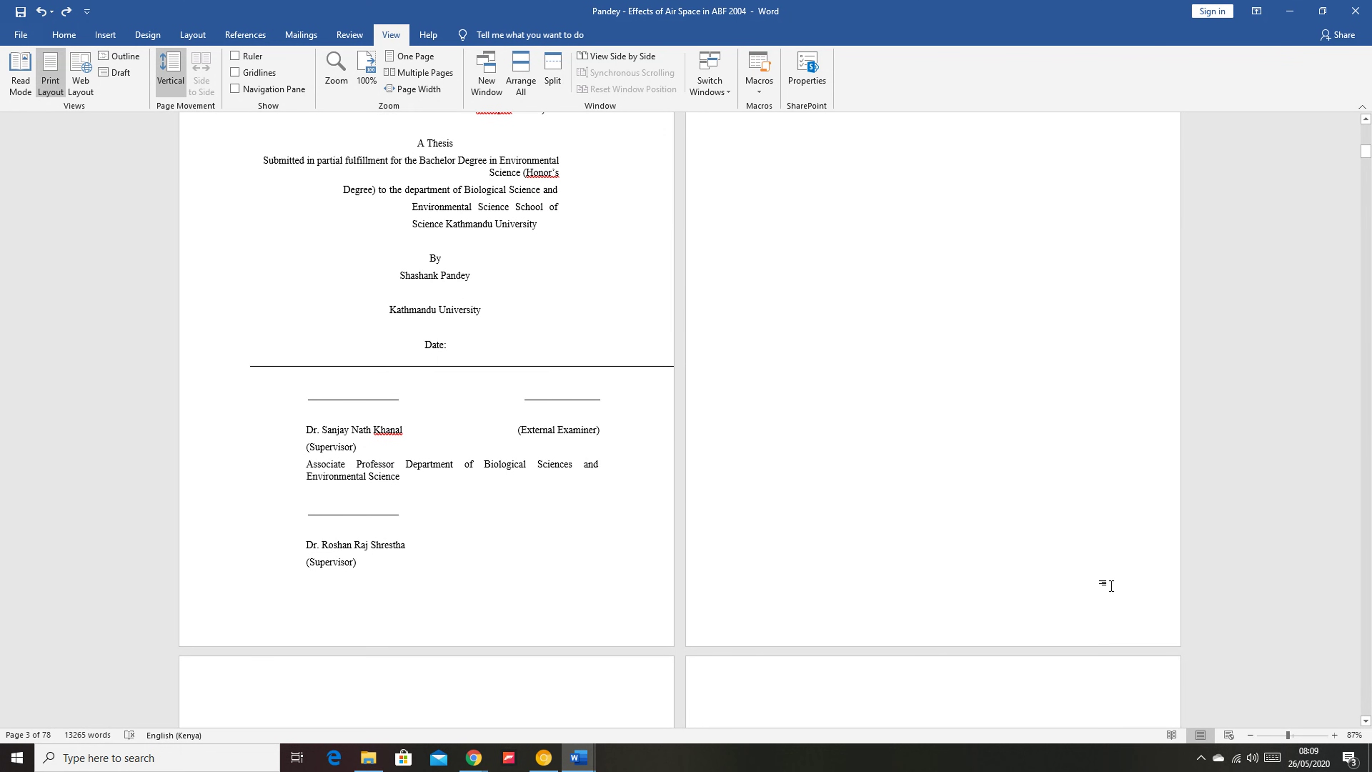
scroll(1099, 576, up, 7)
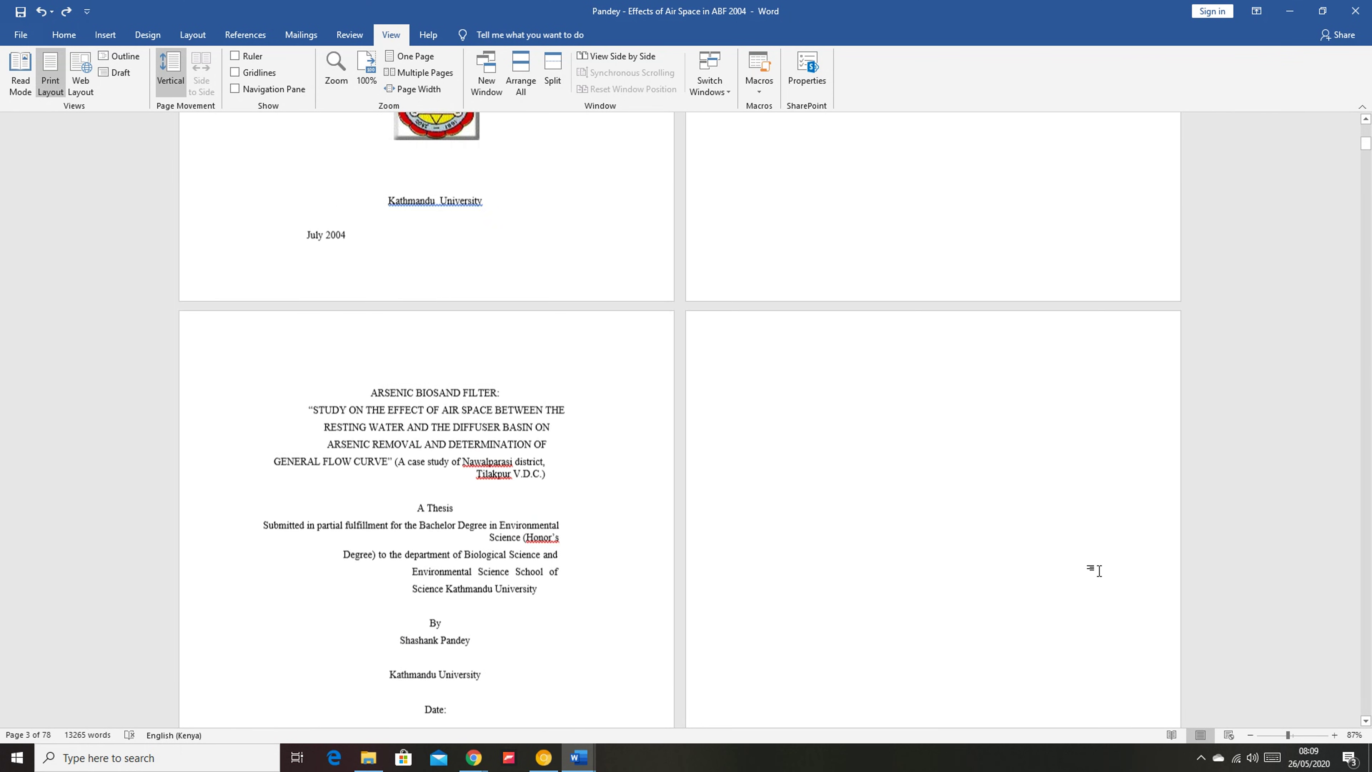
scroll(1099, 570, up, 1)
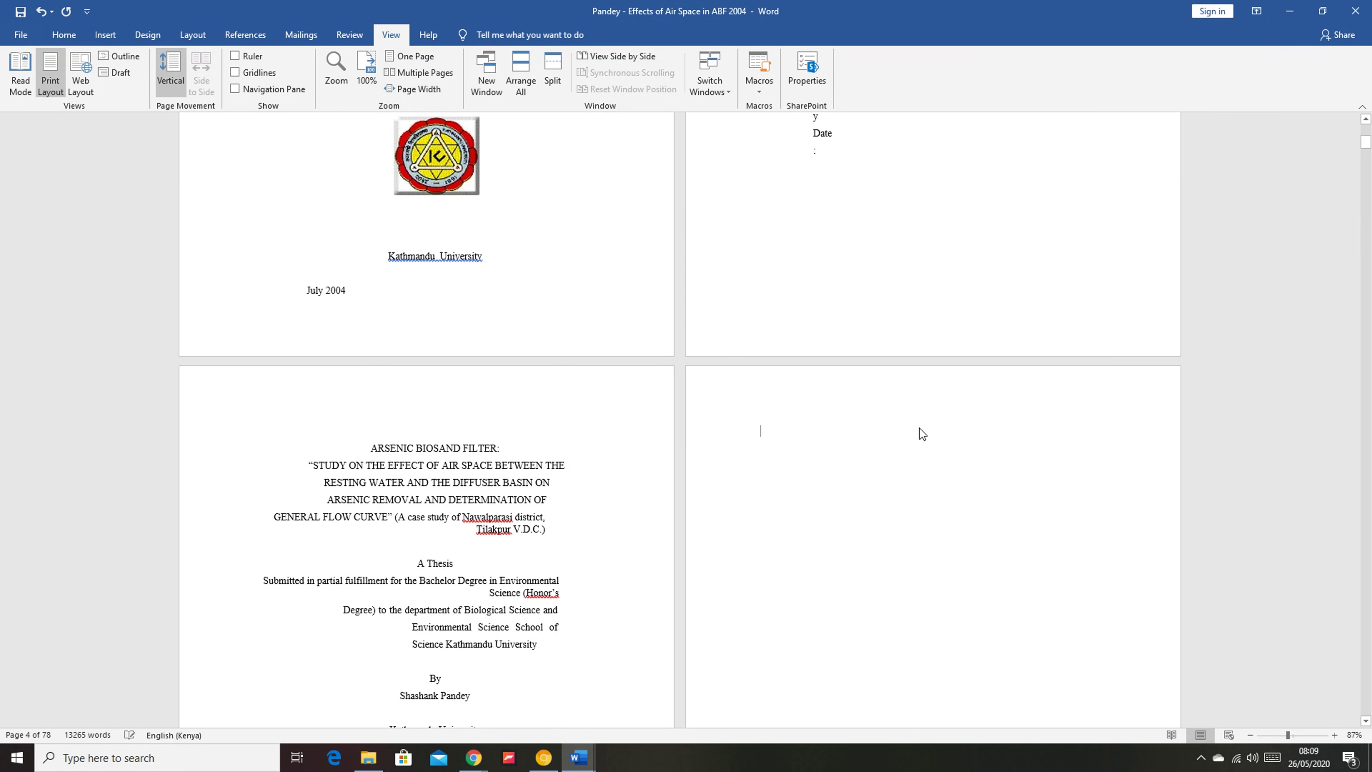
key(Up)
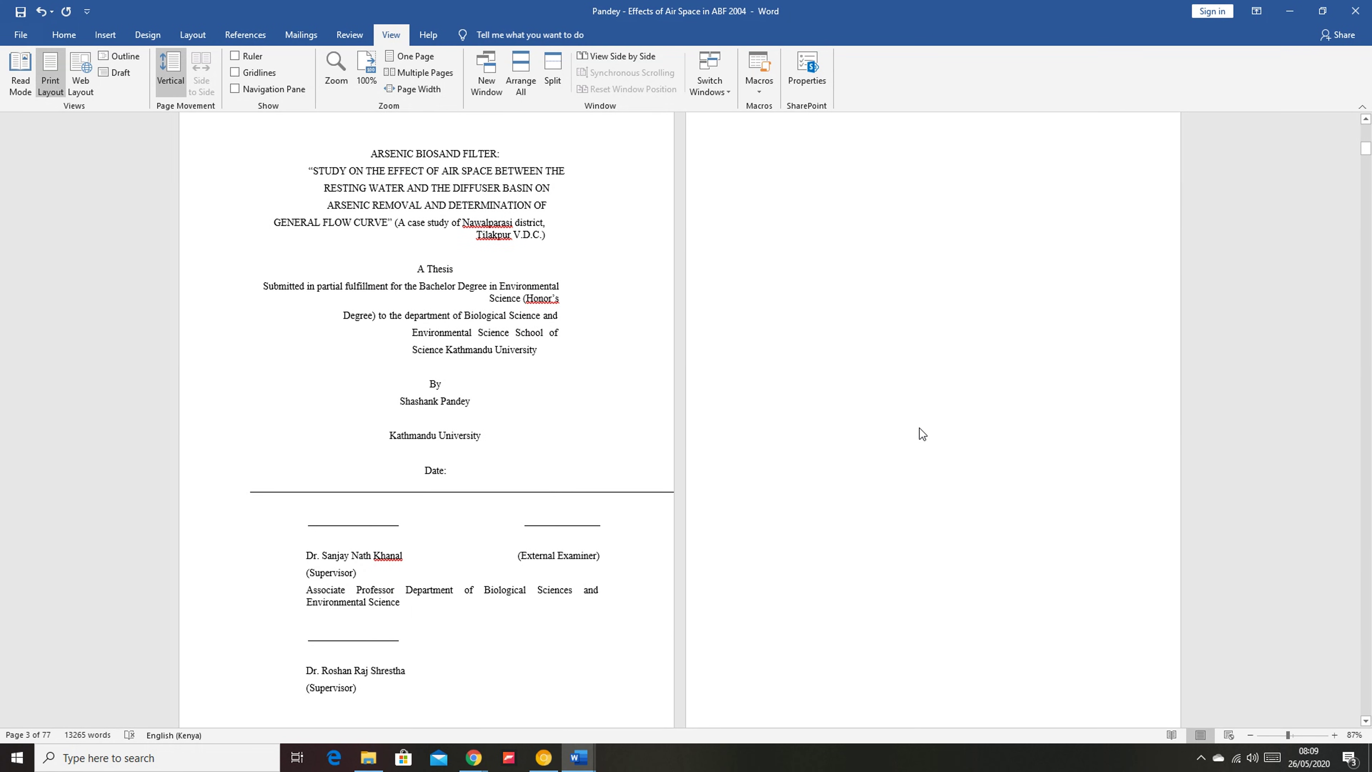
- Backspace away the blank lines above the ENPHO text so it and the Certificate move up
scroll(965, 476, up, 8)
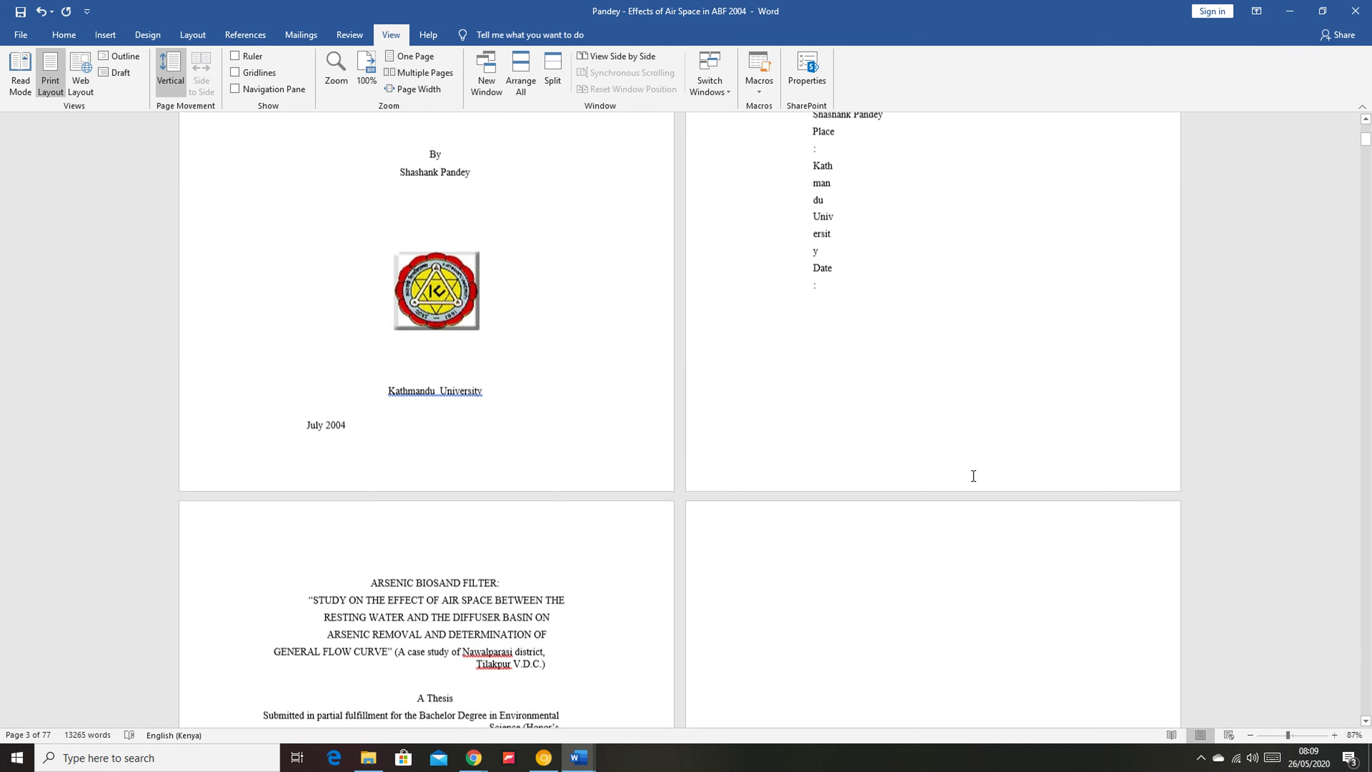
scroll(975, 481, down, 10)
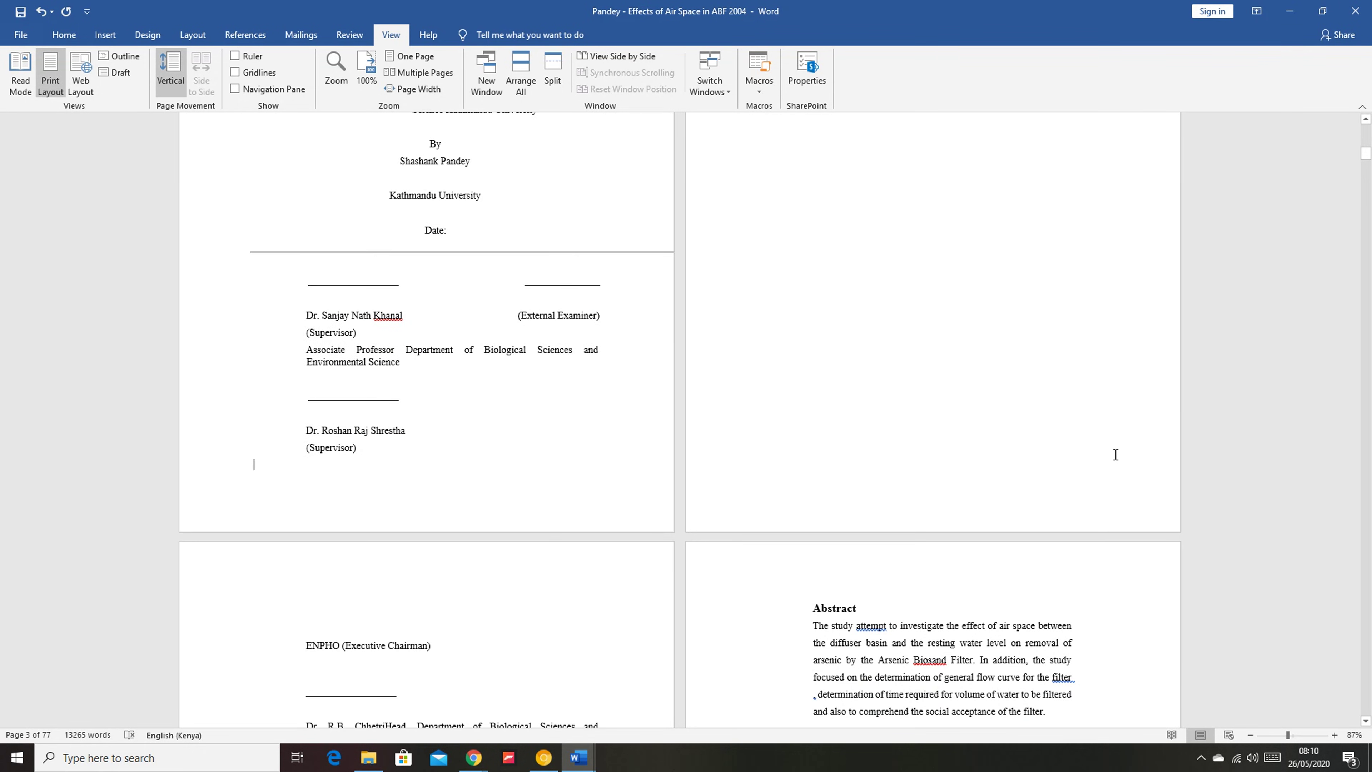
scroll(1108, 454, up, 3)
scroll(762, 481, down, 2)
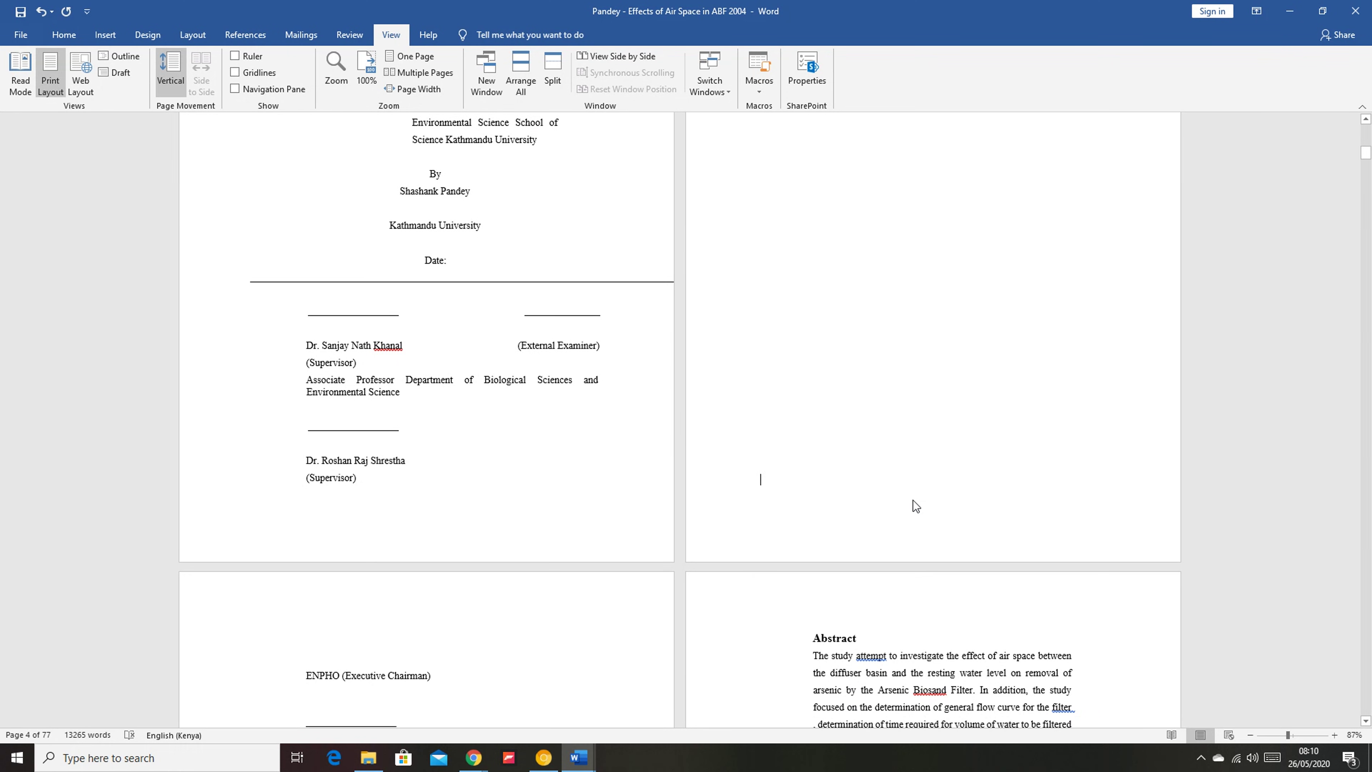
key(BackSpace)
key(BackSpace)
key(BackSpace)
key(BackSpace)
key(BackSpace)
key(BackSpace)
key(BackSpace)
key(BackSpace)
key(BackSpace)
key(BackSpace)
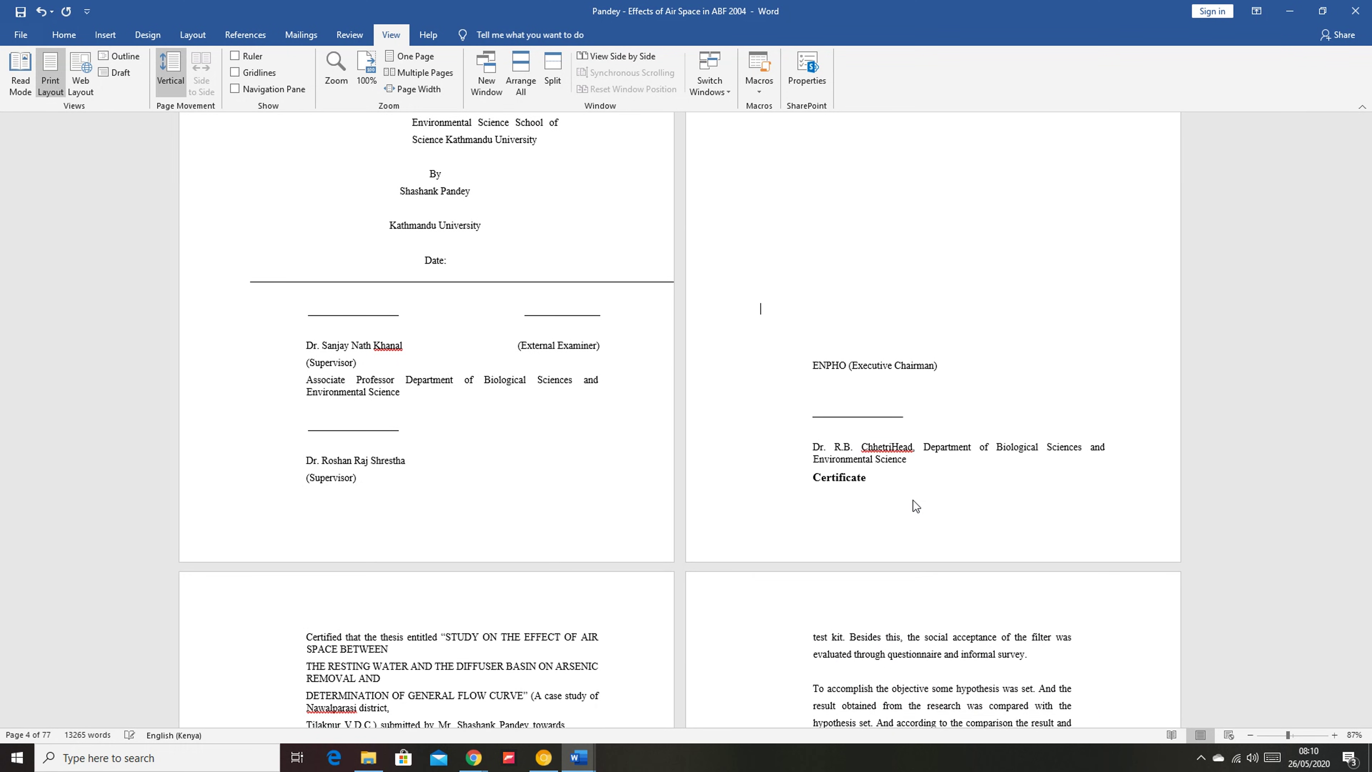
scroll(965, 556, up, 4)
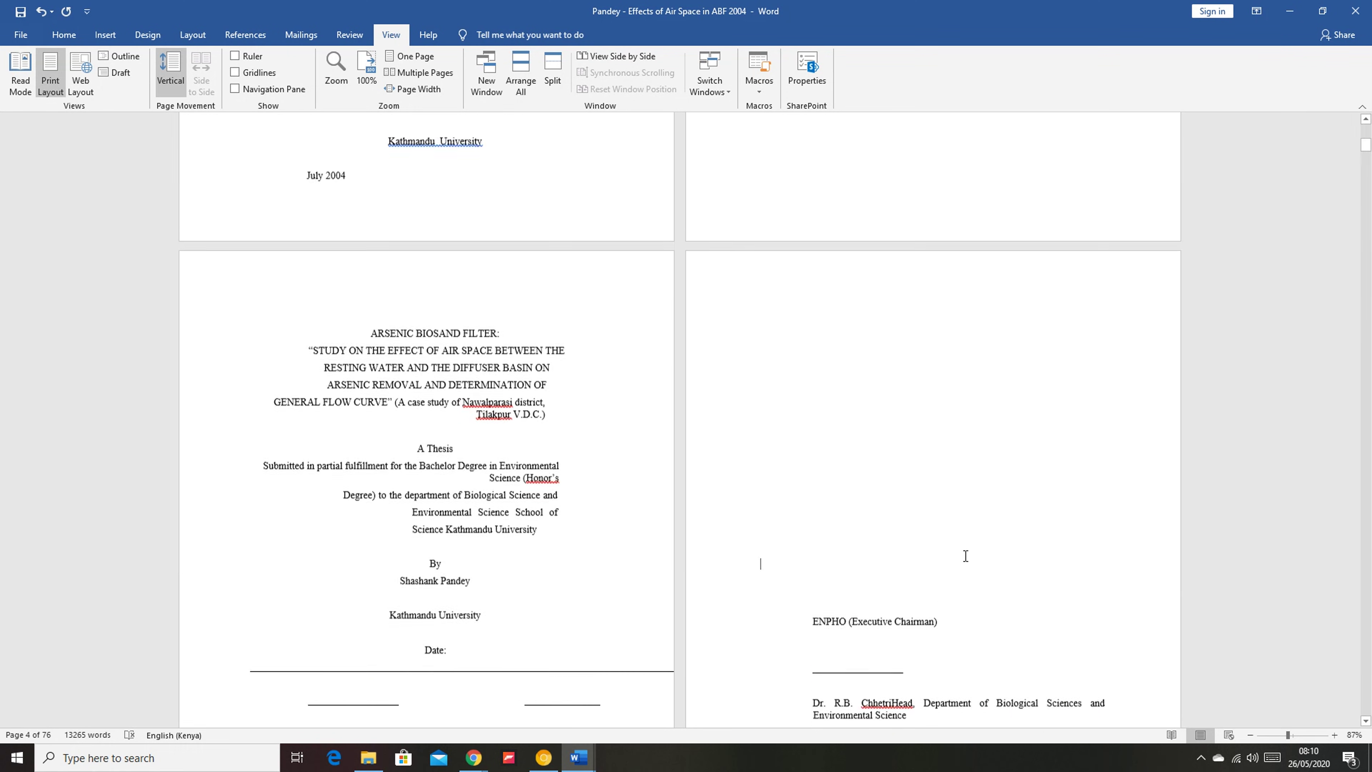
key(BackSpace)
key(BackSpace)
key(BackSpace)
key(BackSpace)
key(BackSpace)
key(BackSpace)
key(BackSpace)
key(BackSpace)
key(BackSpace)
key(BackSpace)
key(BackSpace)
key(BackSpace)
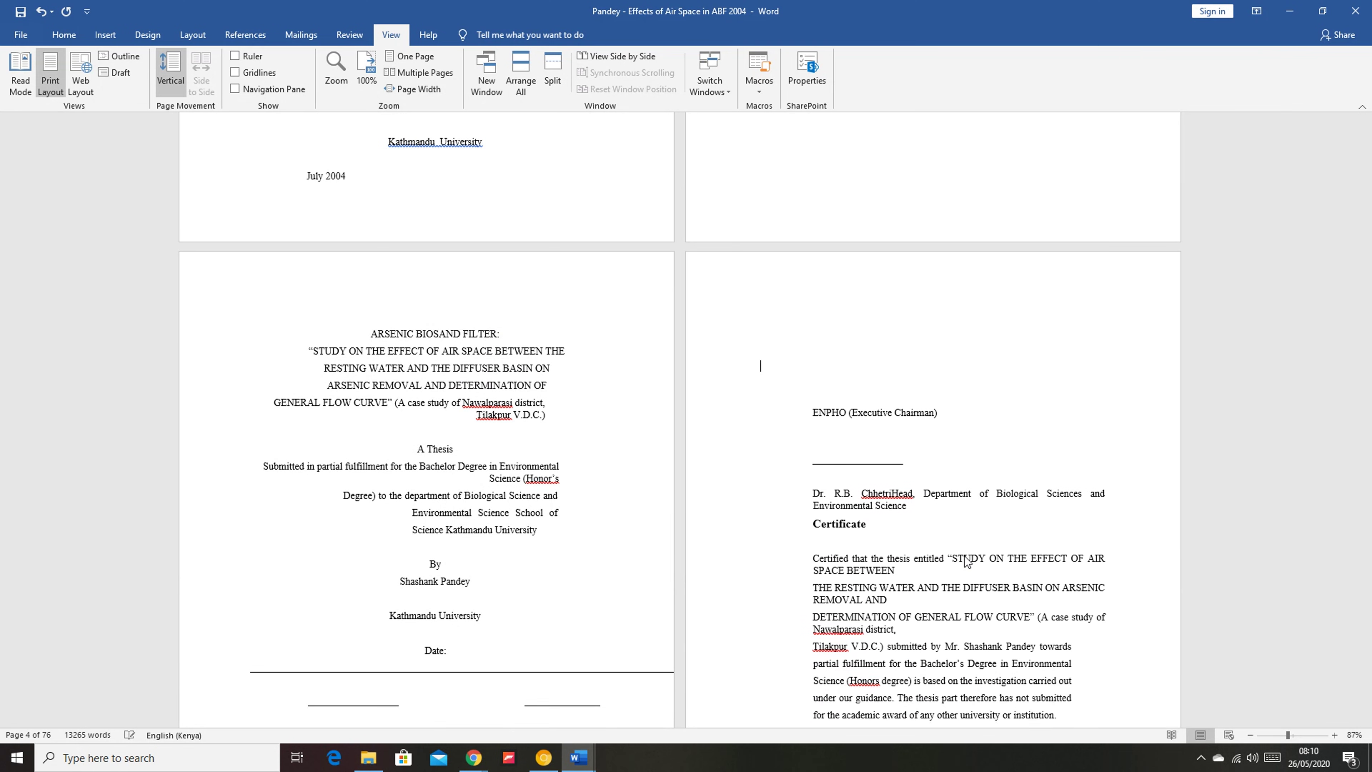
key(BackSpace)
key(BackSpace)
key(BackSpace)
scroll(966, 561, down, 3)
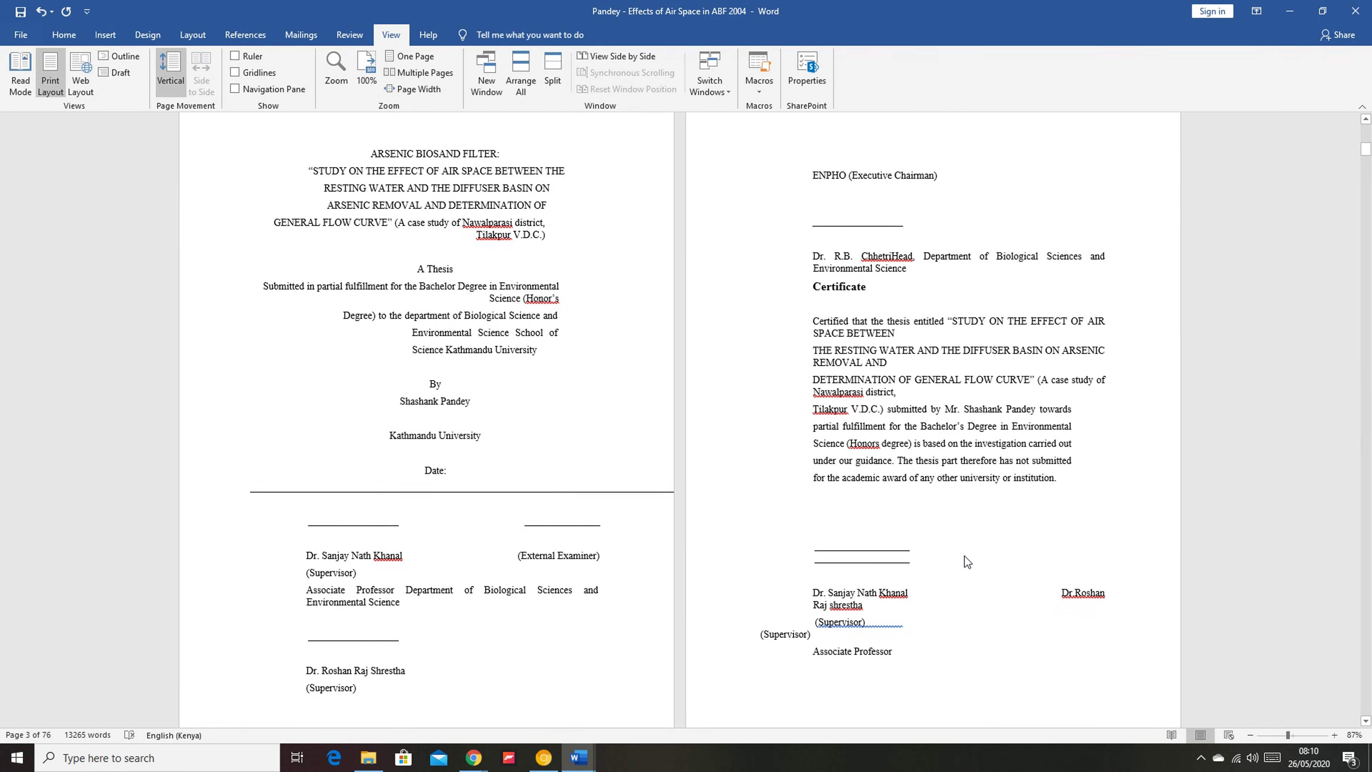
scroll(965, 555, up, 8)
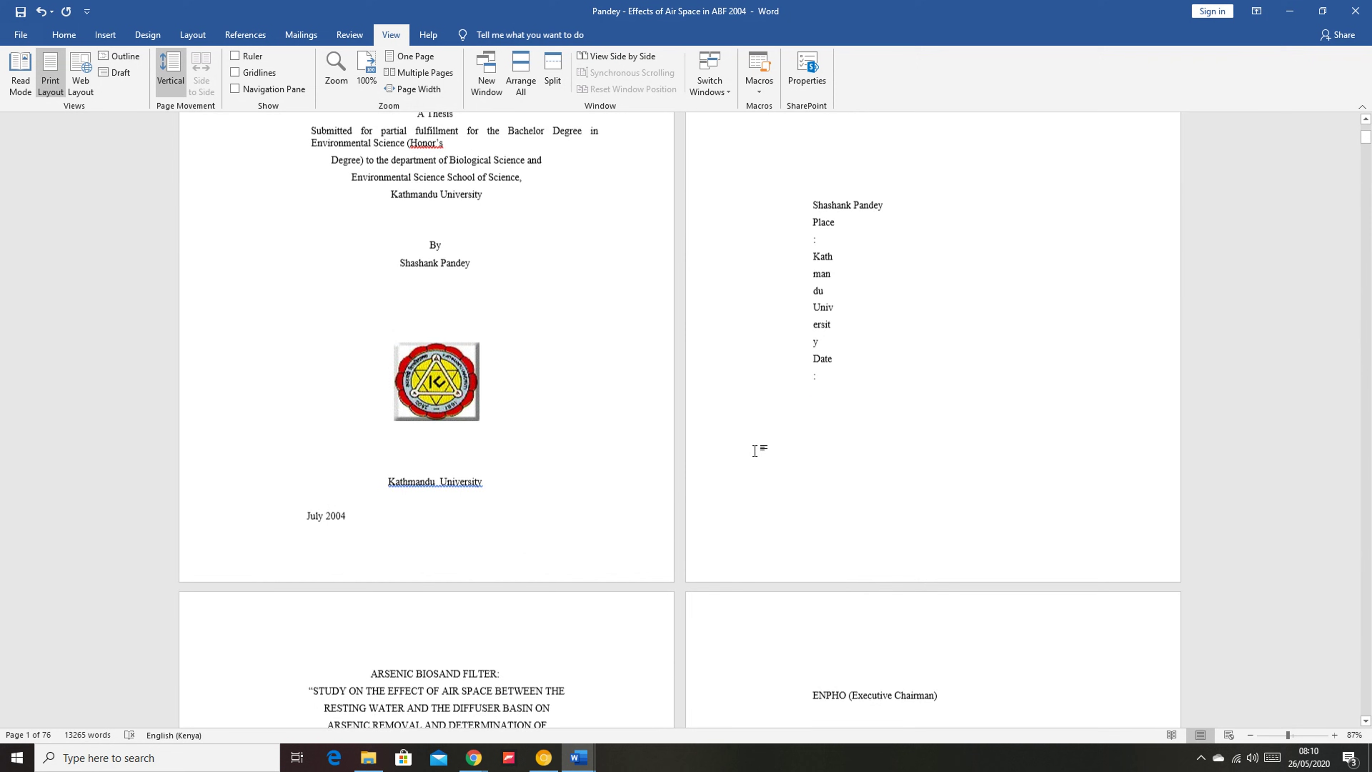
scroll(754, 451, up, 4)
scroll(756, 451, down, 15)
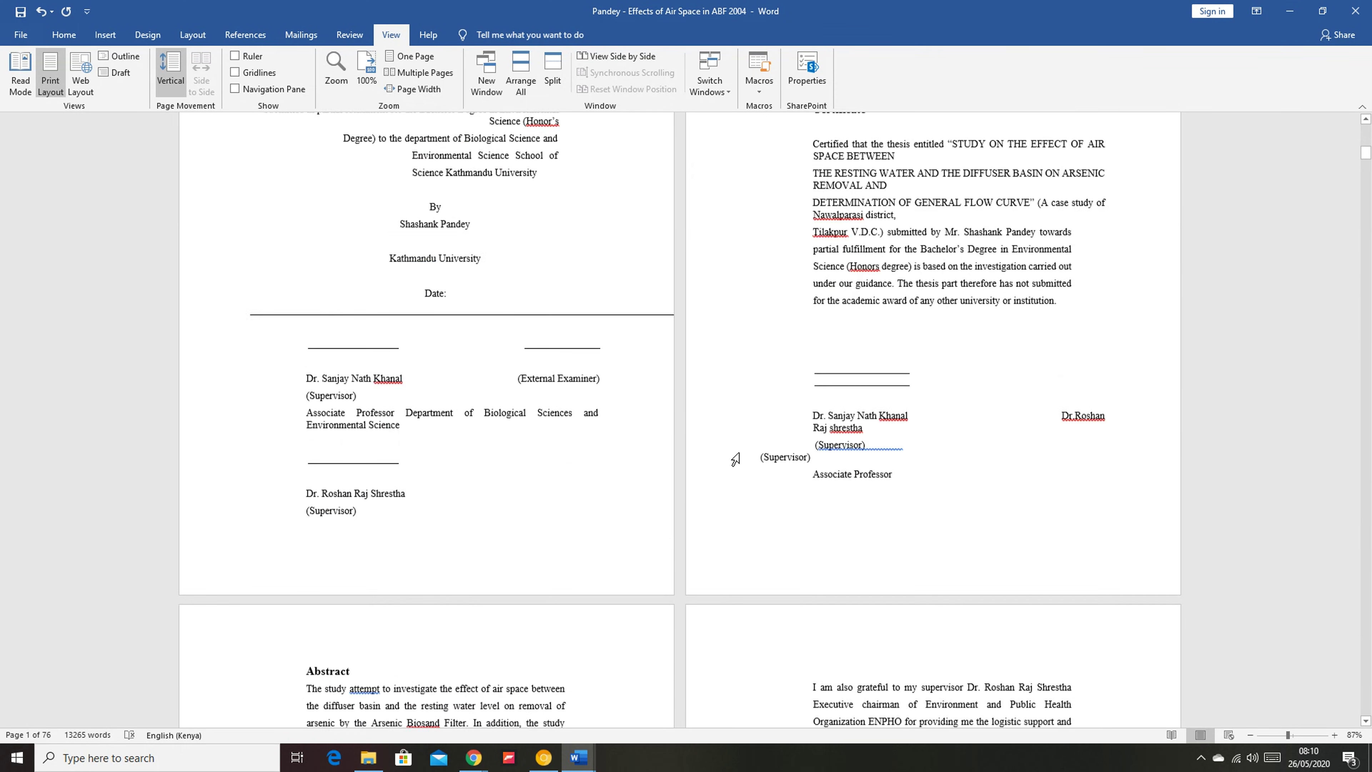
scroll(736, 458, down, 15)
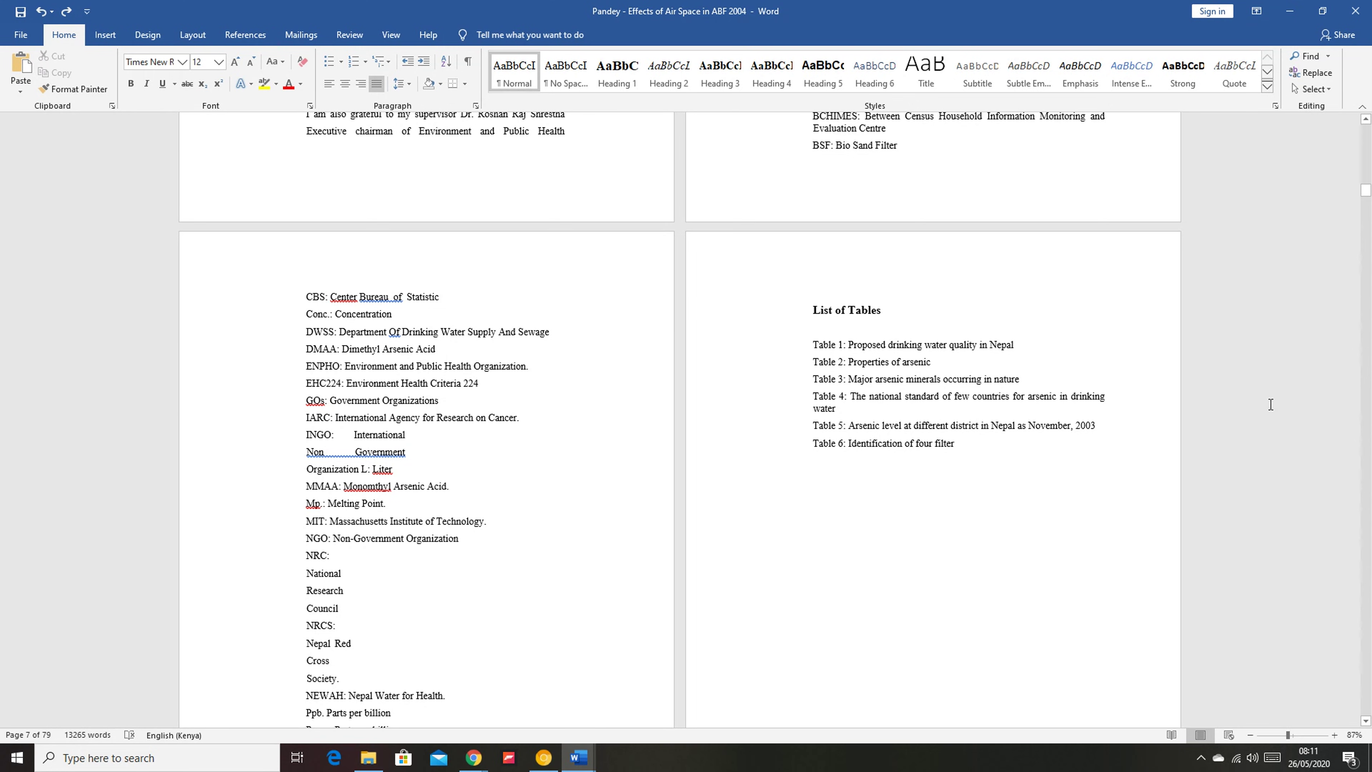
click(384, 36)
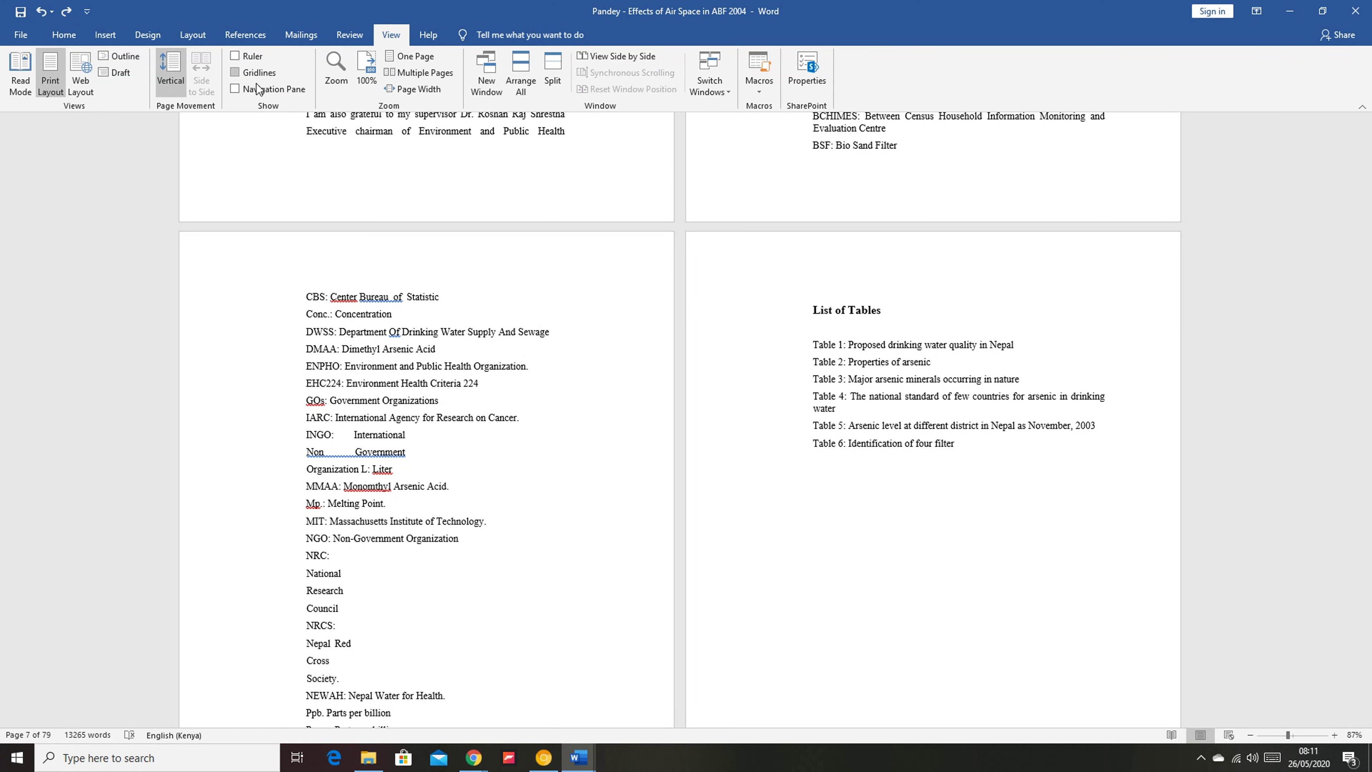
- Turn on the Navigation Pane's page thumbnails and jump to blank page 4
click(234, 90)
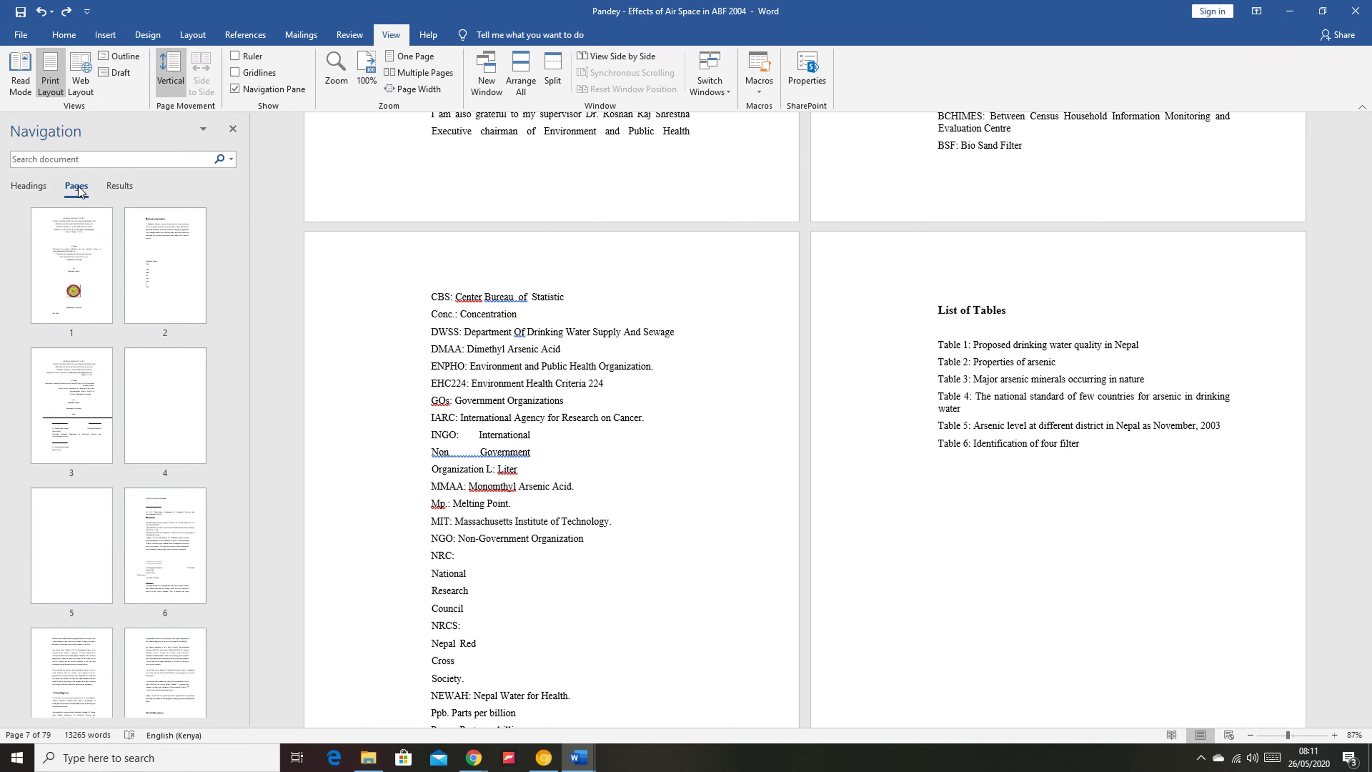
mouse_move(232, 224)
mouse_down()
mouse_move(241, 283)
mouse_move(245, 217)
mouse_up()
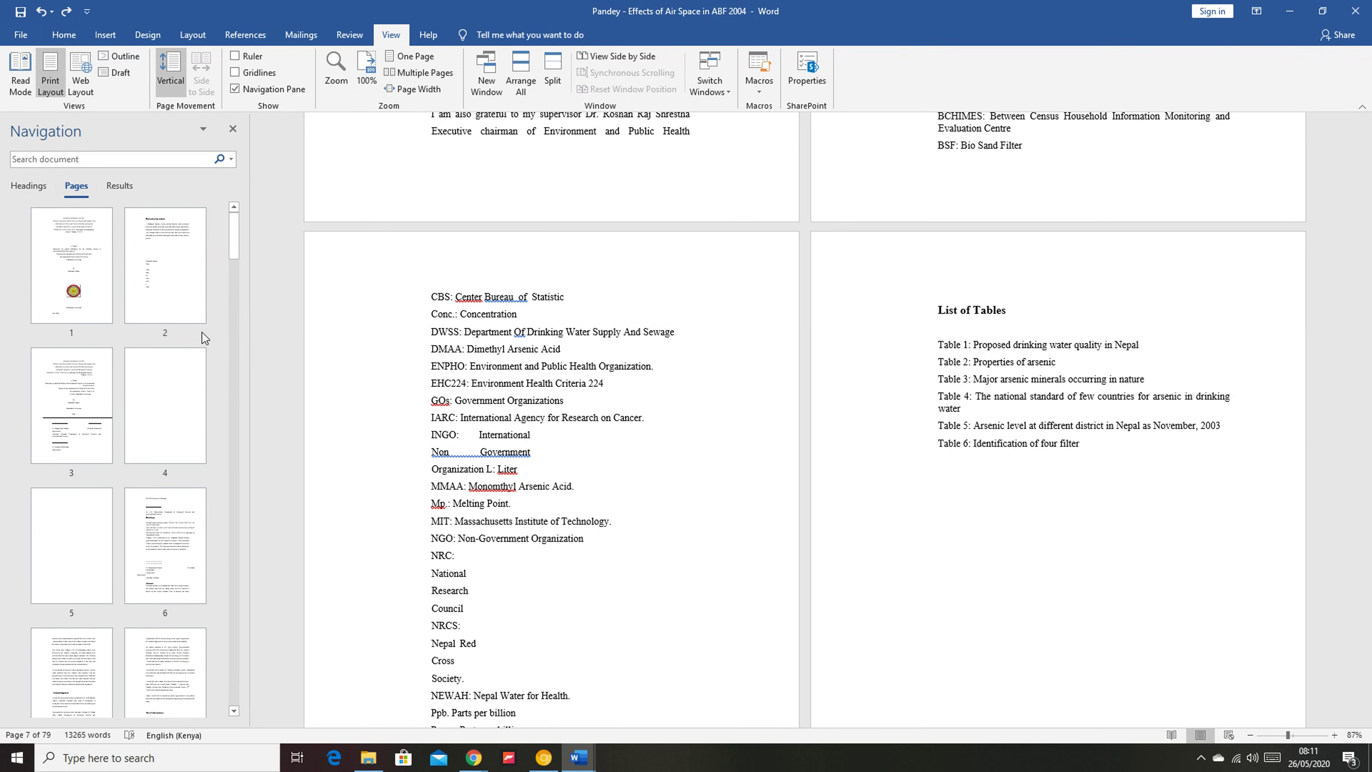
click(169, 405)
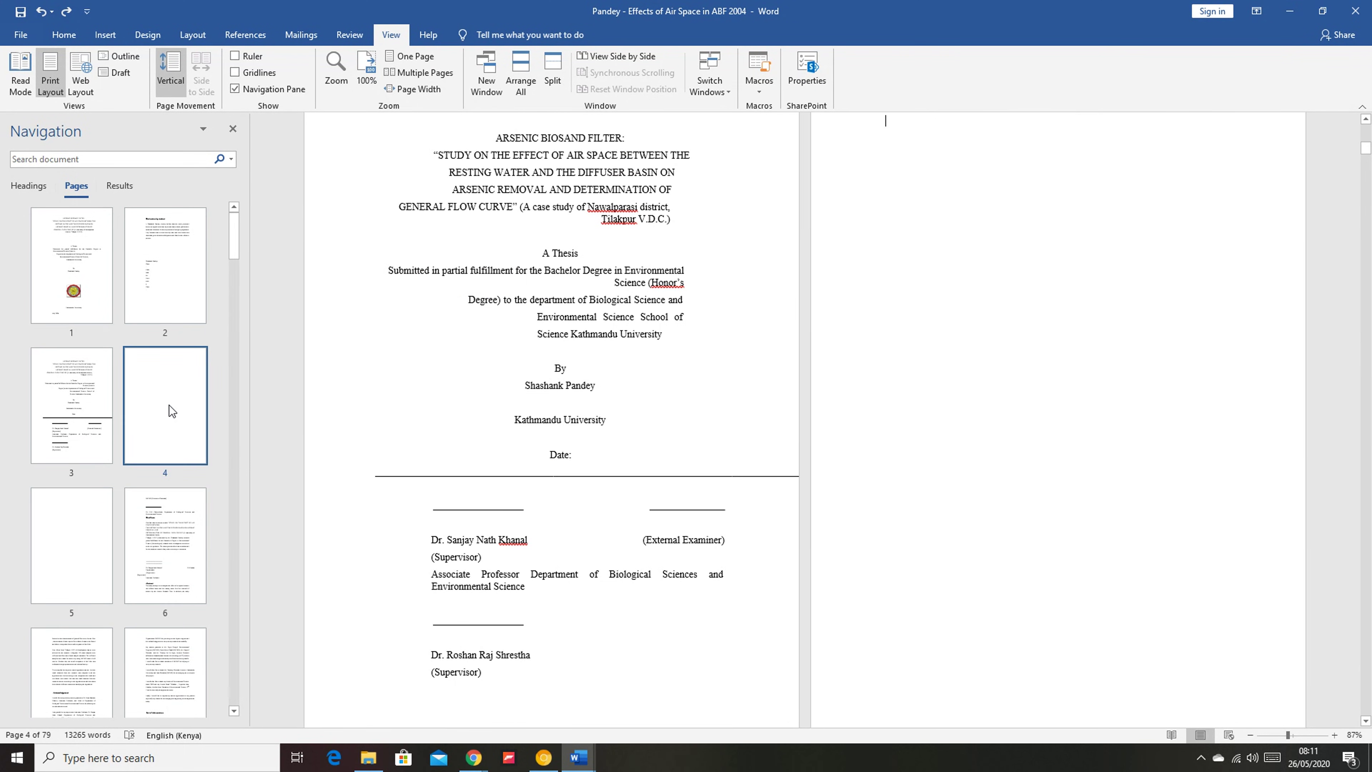
key(BackSpace)
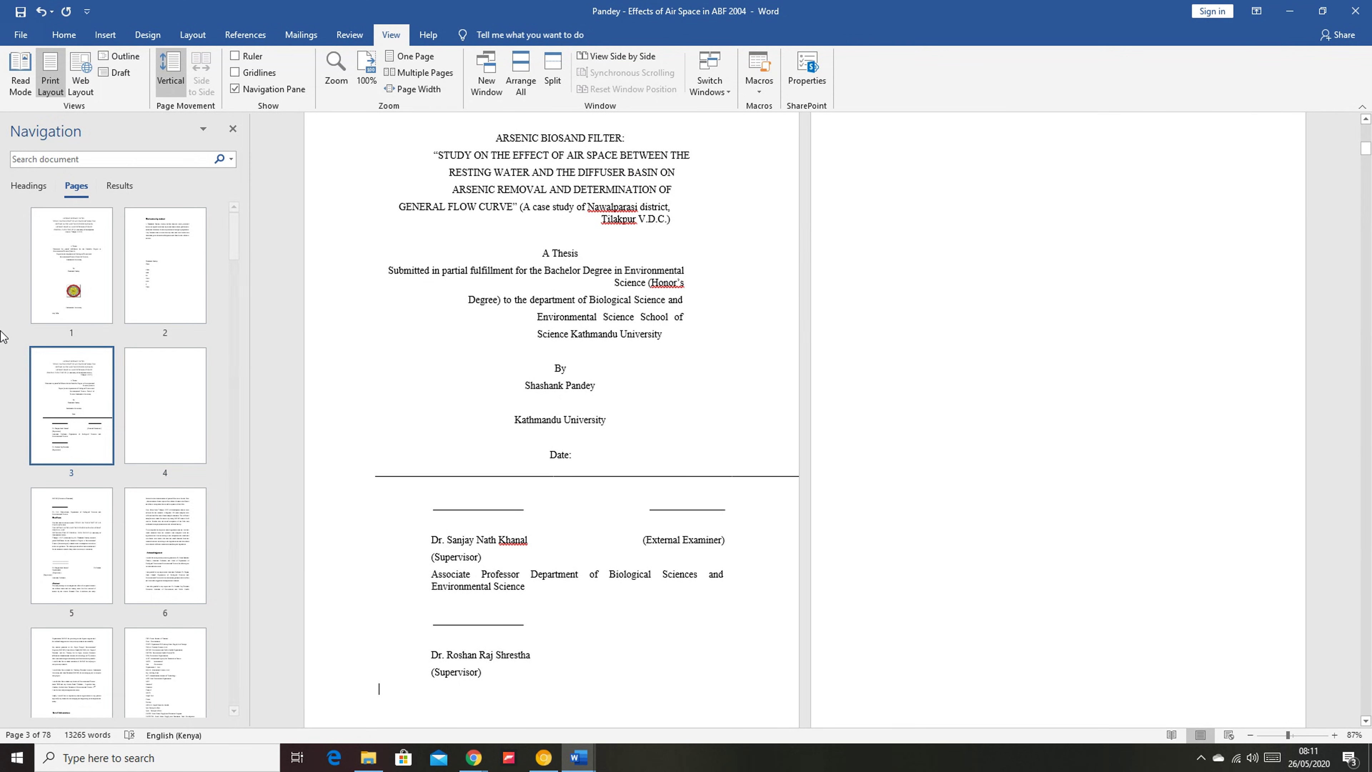
click(156, 385)
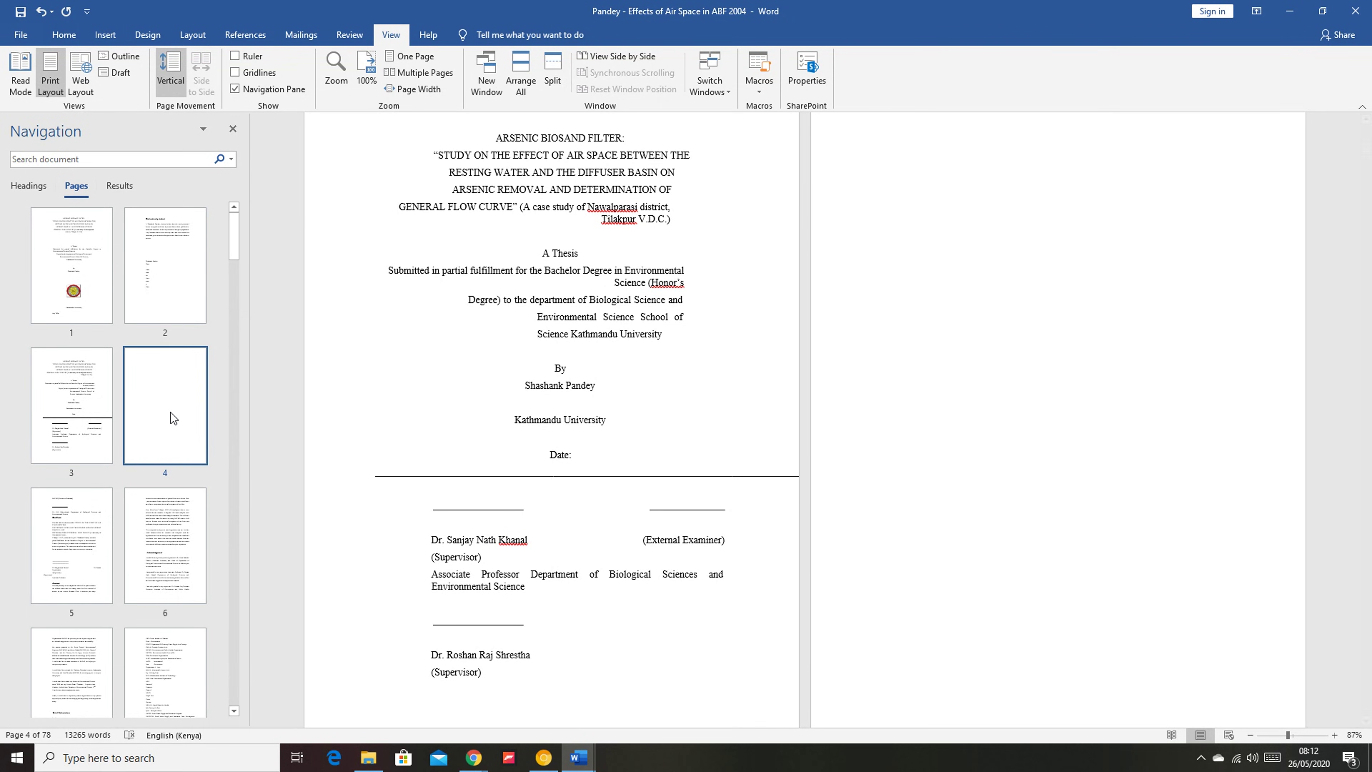
scroll(1203, 402, up, 4)
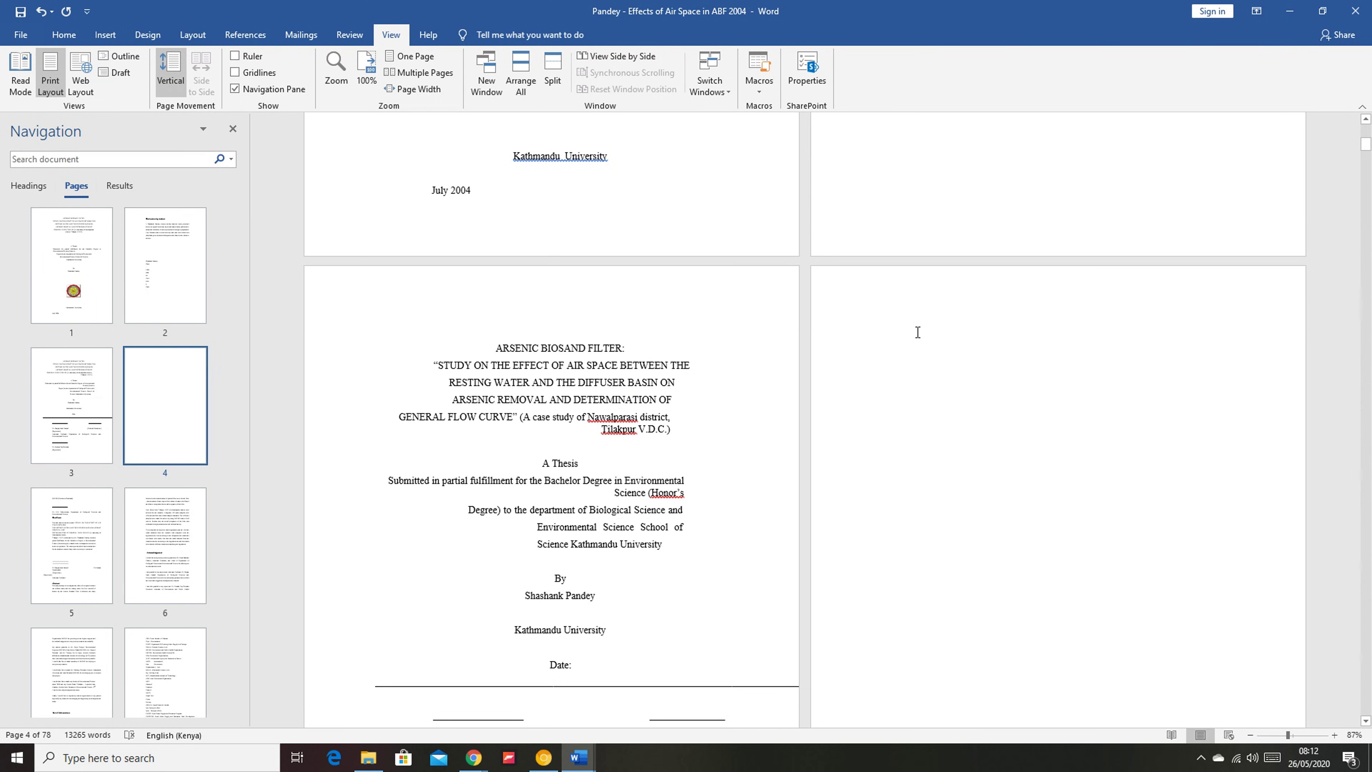
key(BackSpace)
mouse_move(235, 252)
mouse_down()
mouse_move(234, 293)
mouse_move(235, 269)
mouse_up()
click(172, 484)
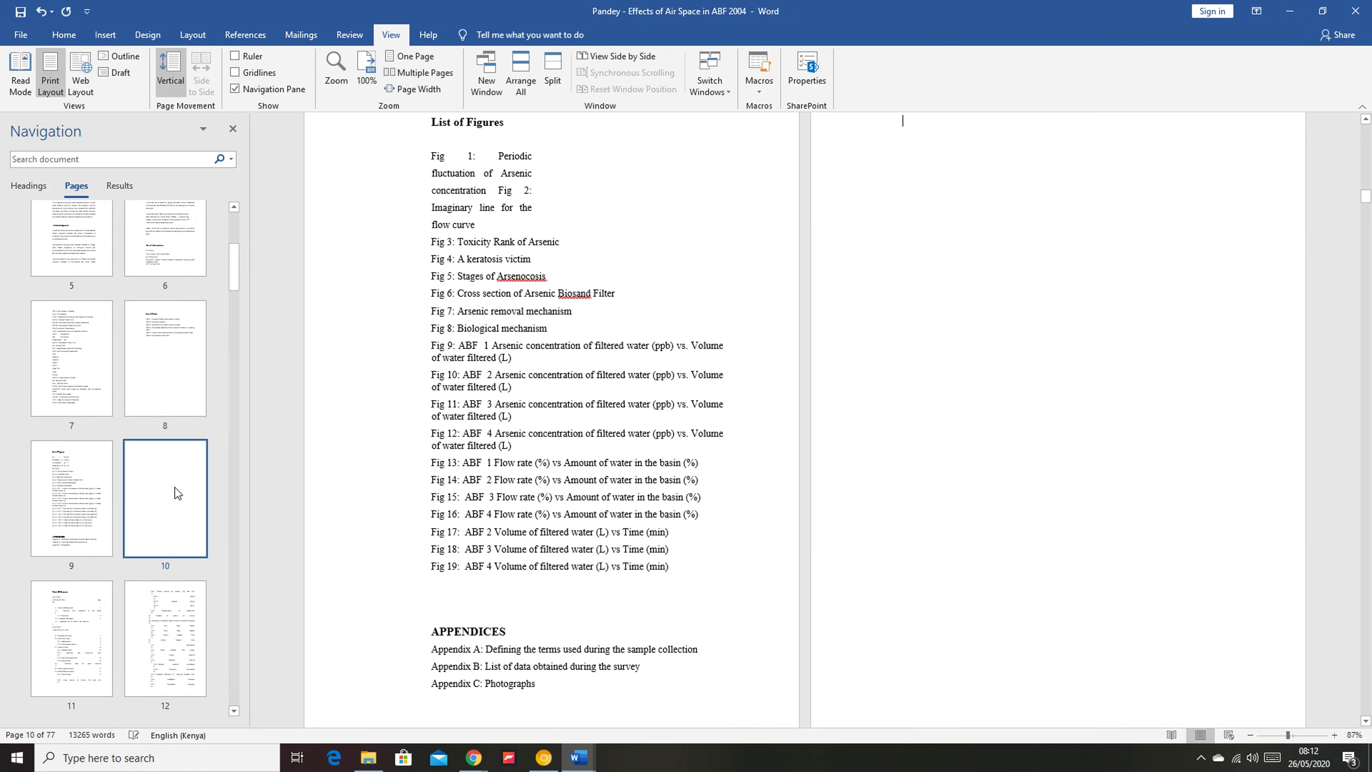
scroll(918, 381, up, 2)
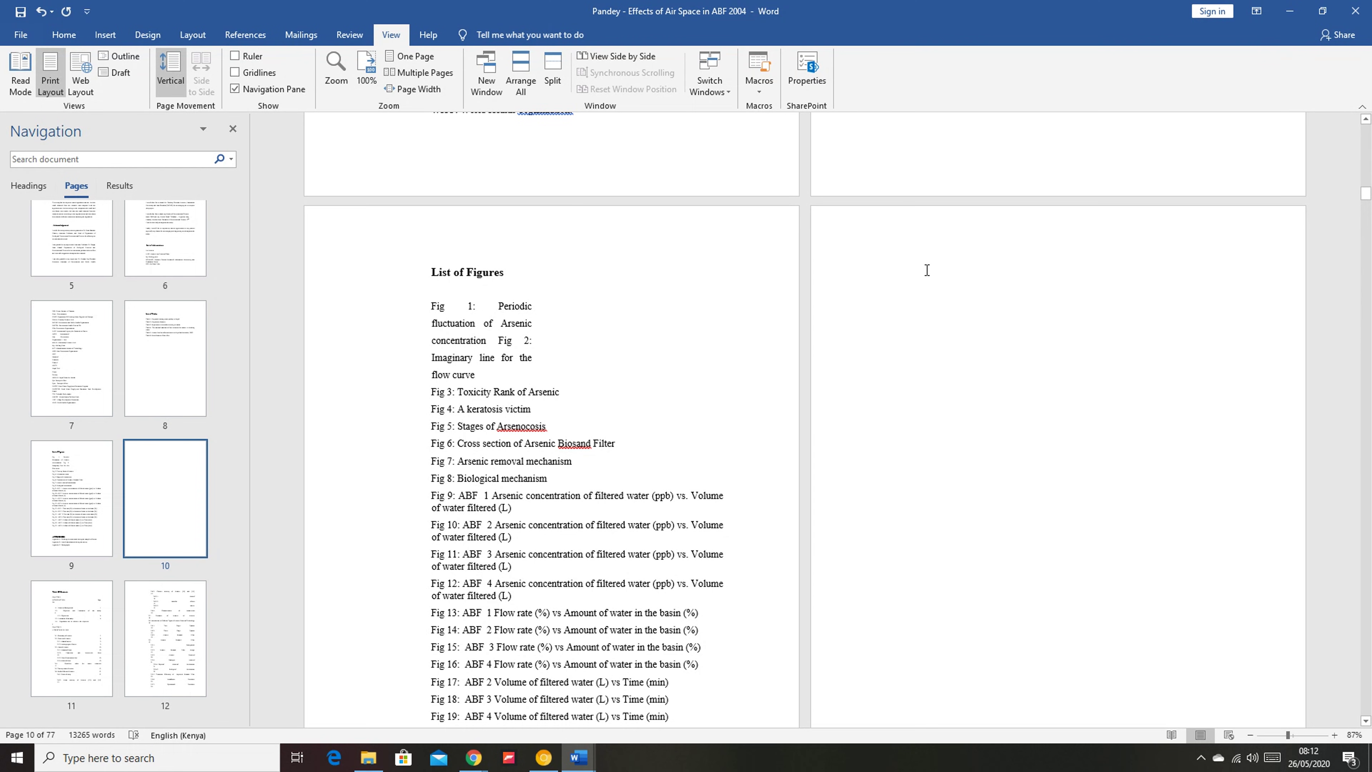
scroll(927, 270, down, 2)
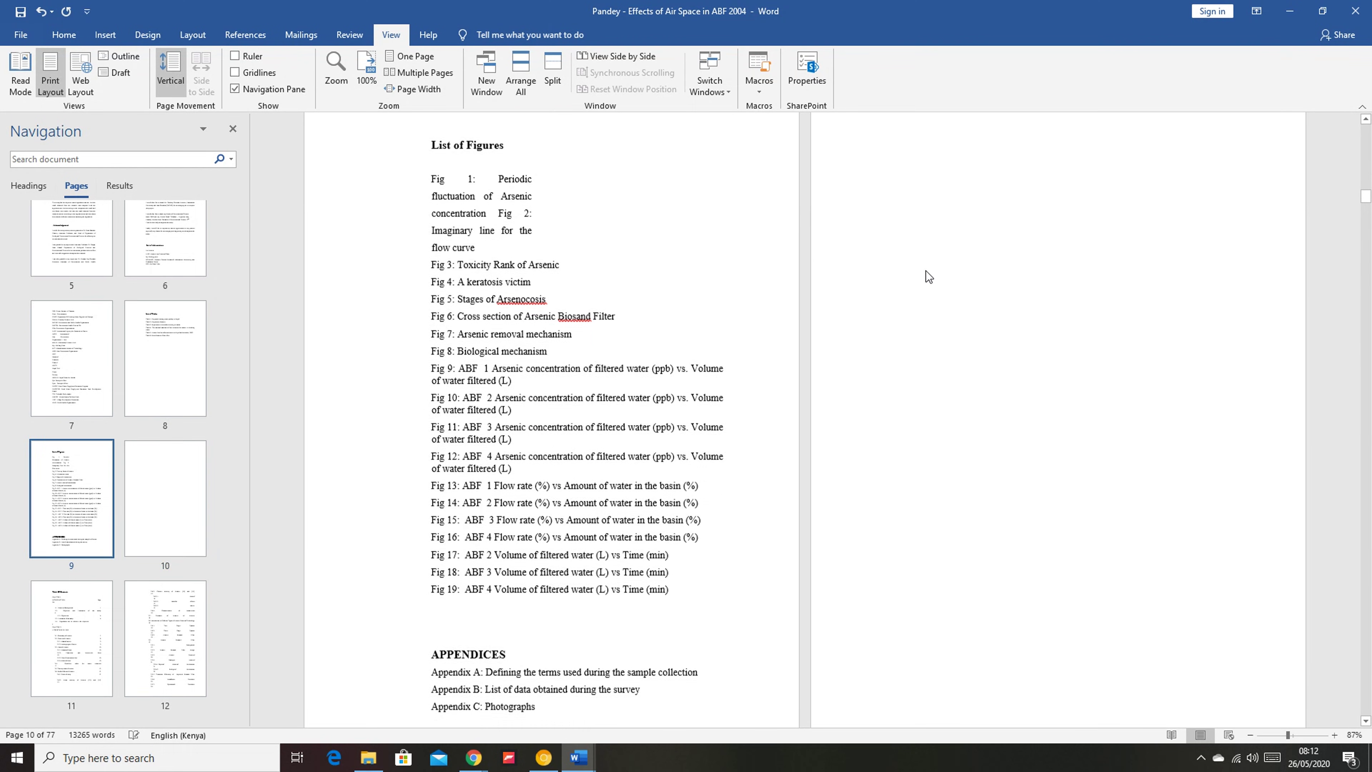
scroll(925, 270, up, 4)
key(BackSpace)
scroll(906, 299, up, 2)
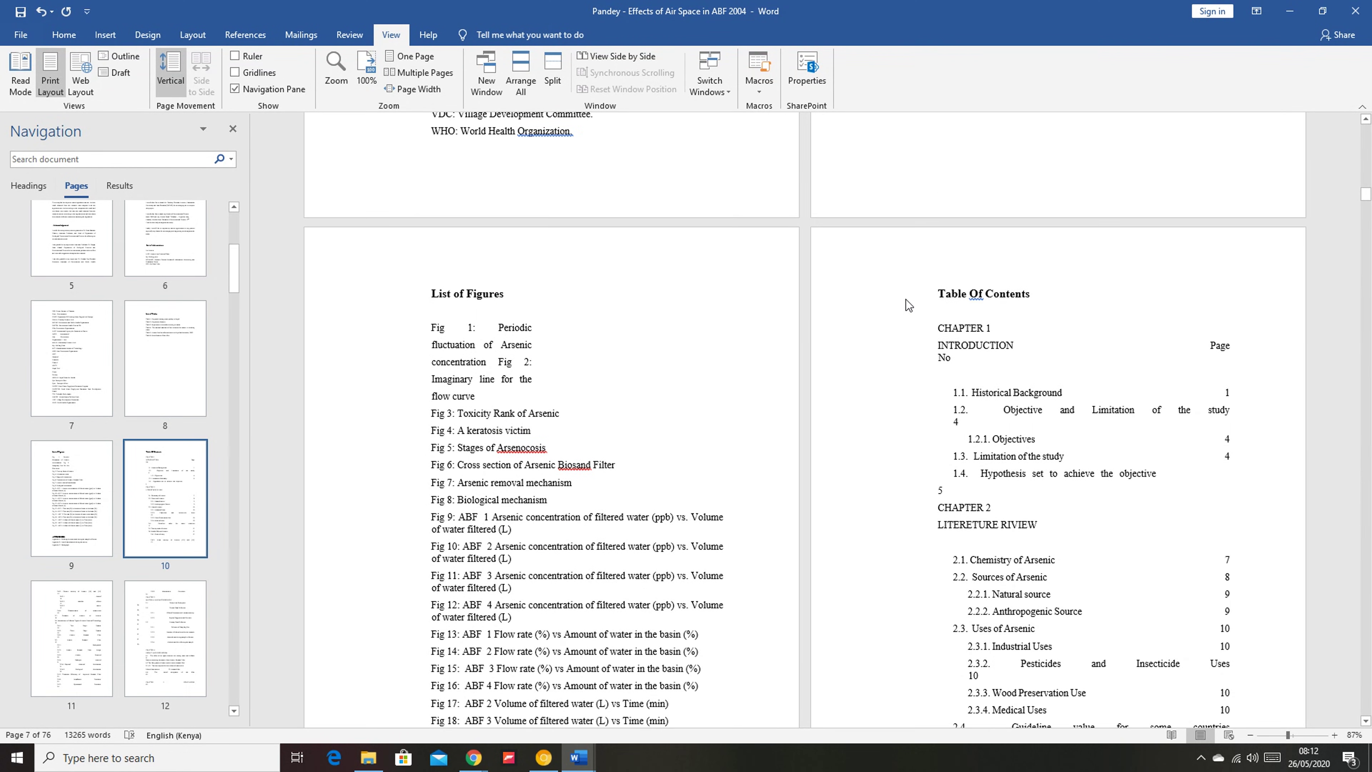
scroll(765, 338, down, 3)
scroll(132, 467, down, 4)
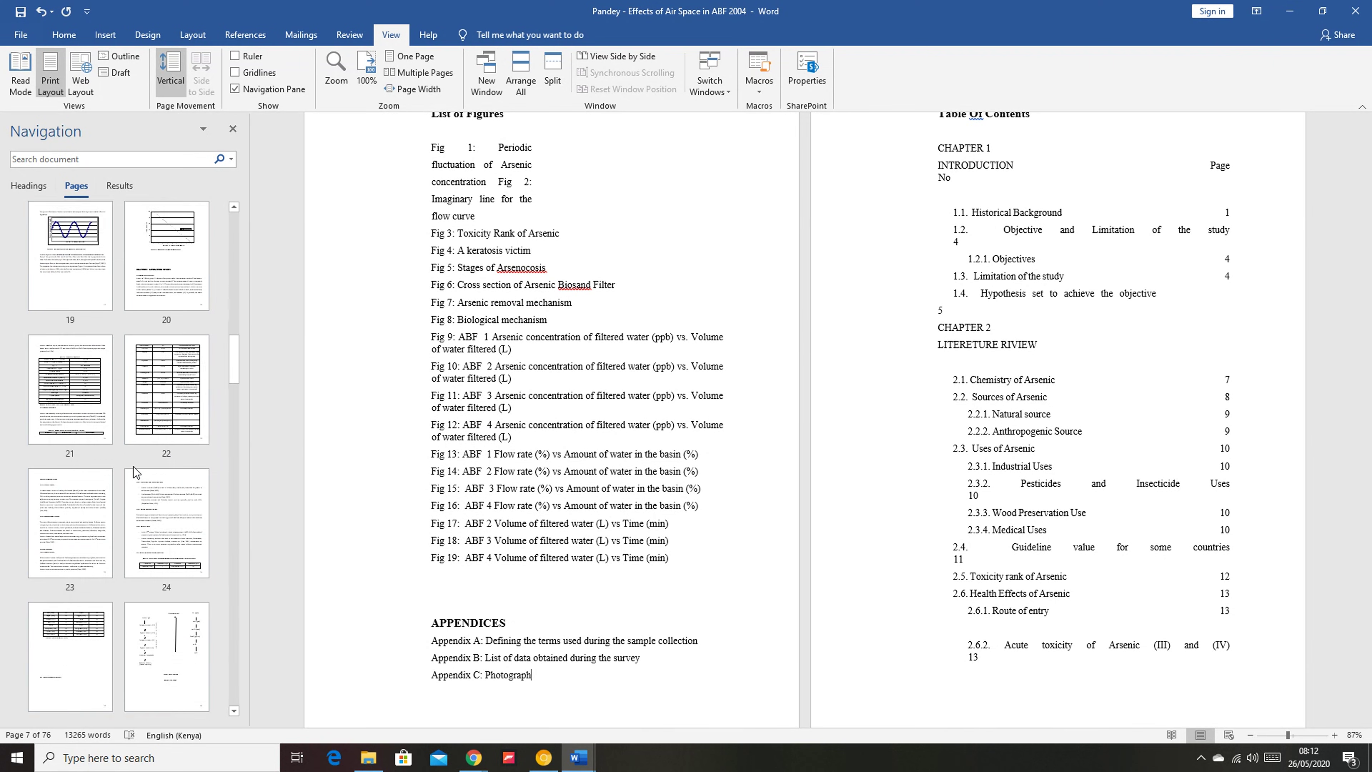
scroll(134, 470, down, 12)
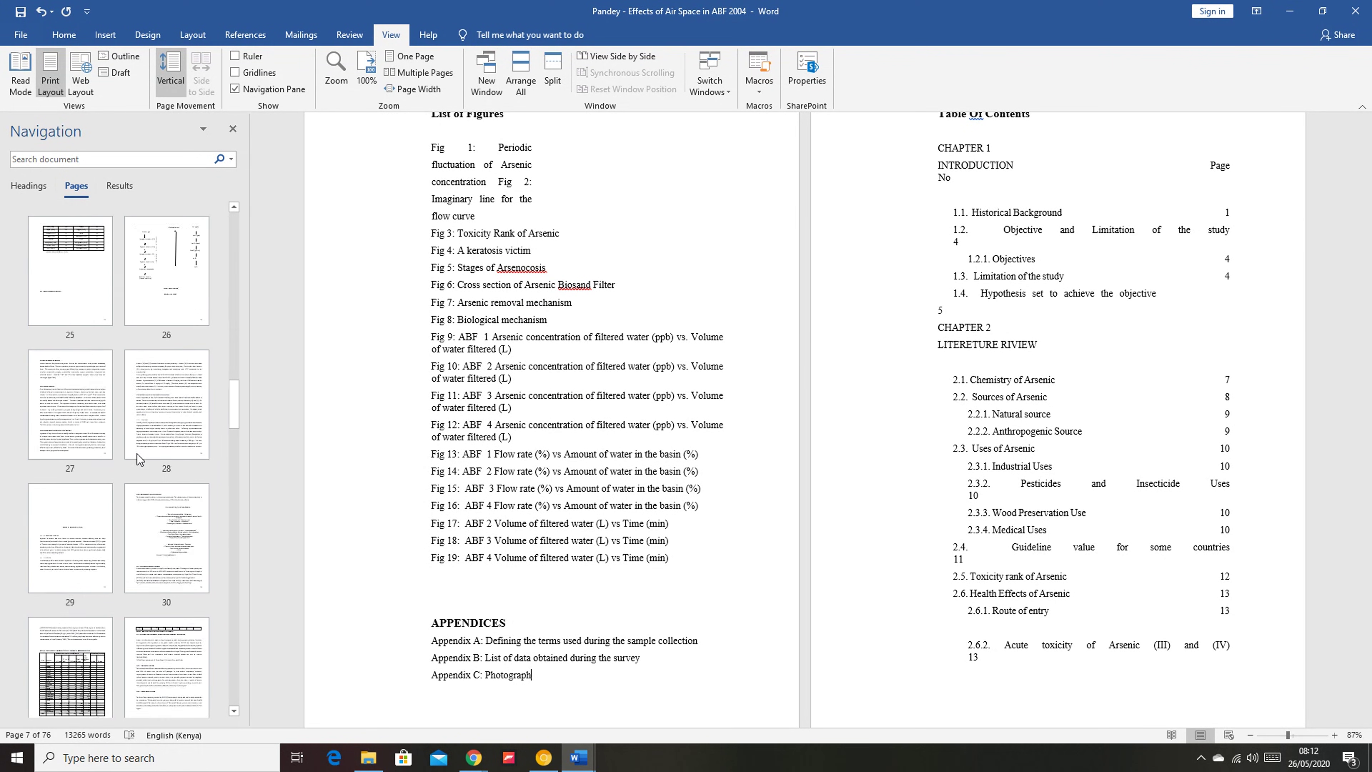
scroll(137, 452, down, 5)
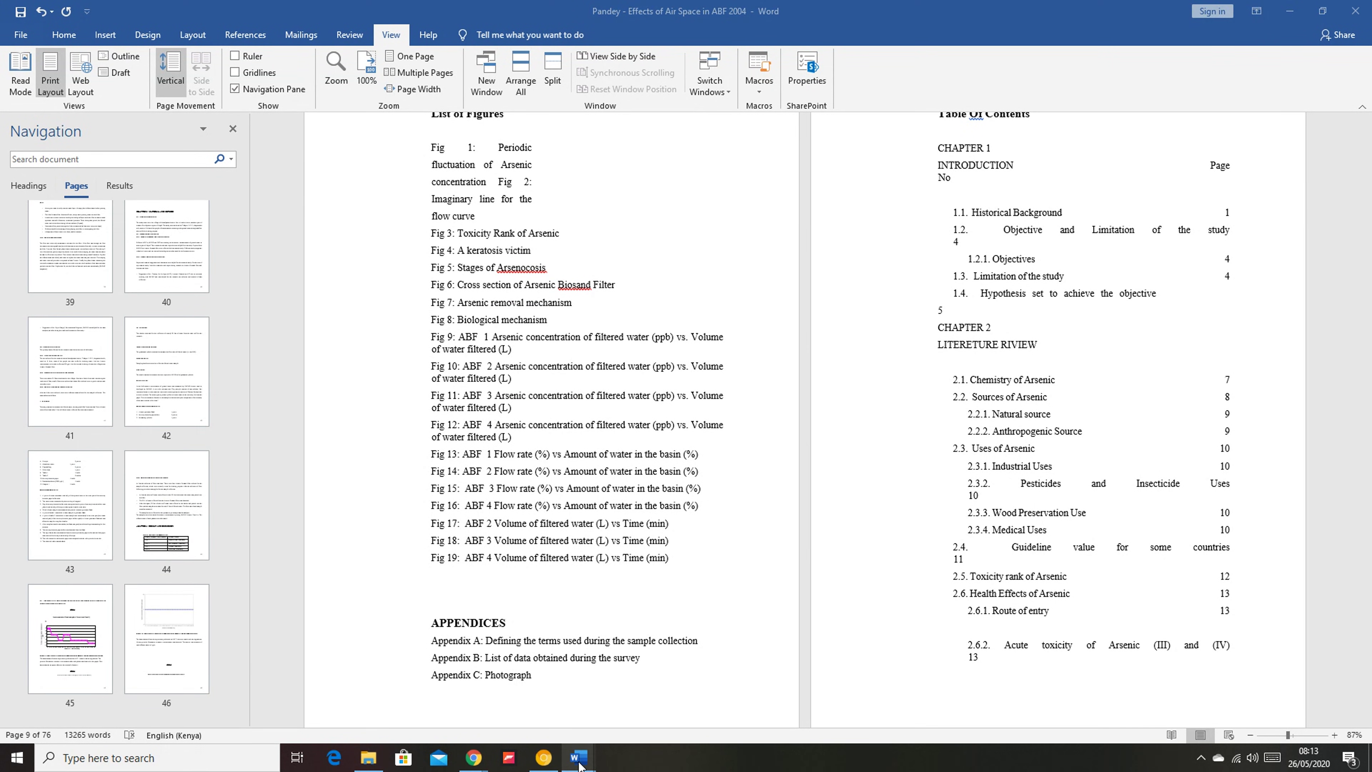
- Switch to the PS4 cache article and scroll through pages 2 and 3 to locate the blank space
mouse_move(578, 757)
click(579, 711)
scroll(645, 493, down, 10)
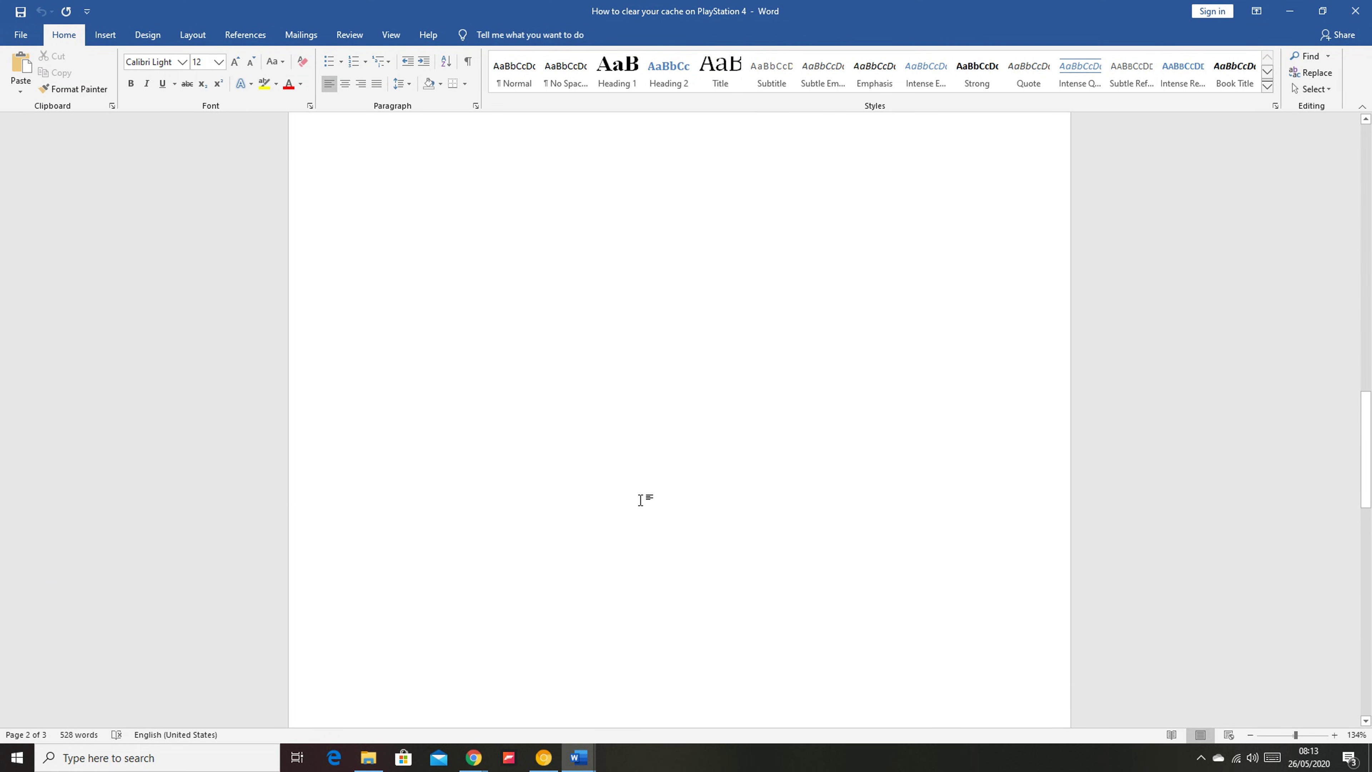
scroll(645, 494, down, 5)
scroll(644, 491, up, 7)
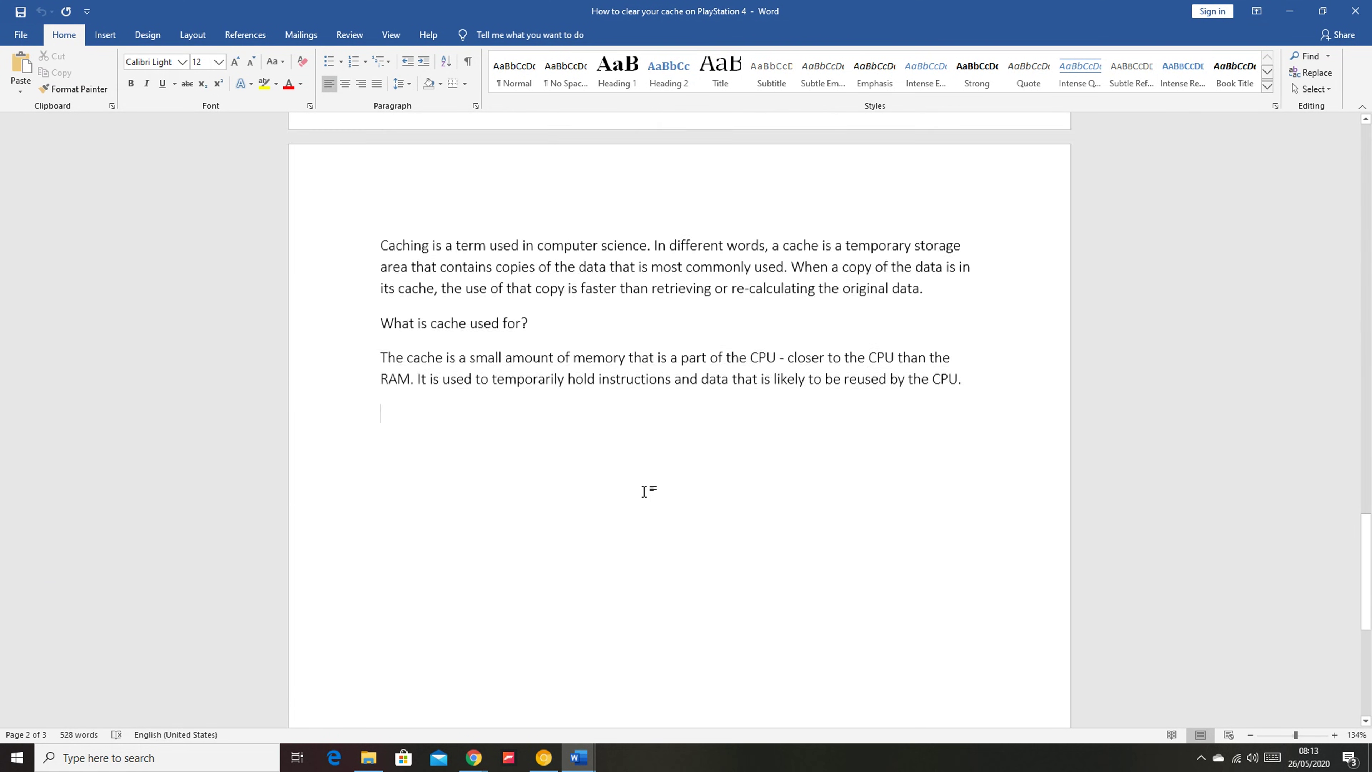
scroll(644, 491, up, 8)
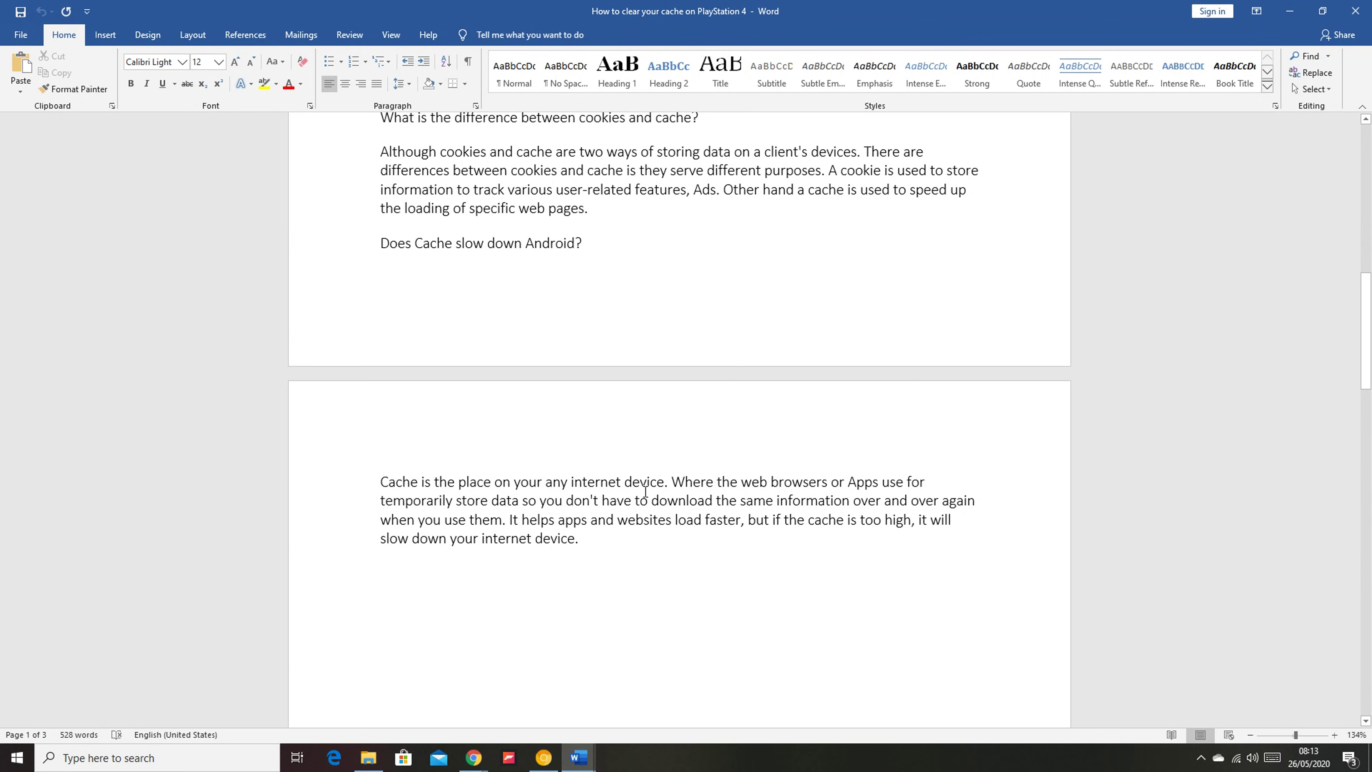
scroll(744, 567, down, 4)
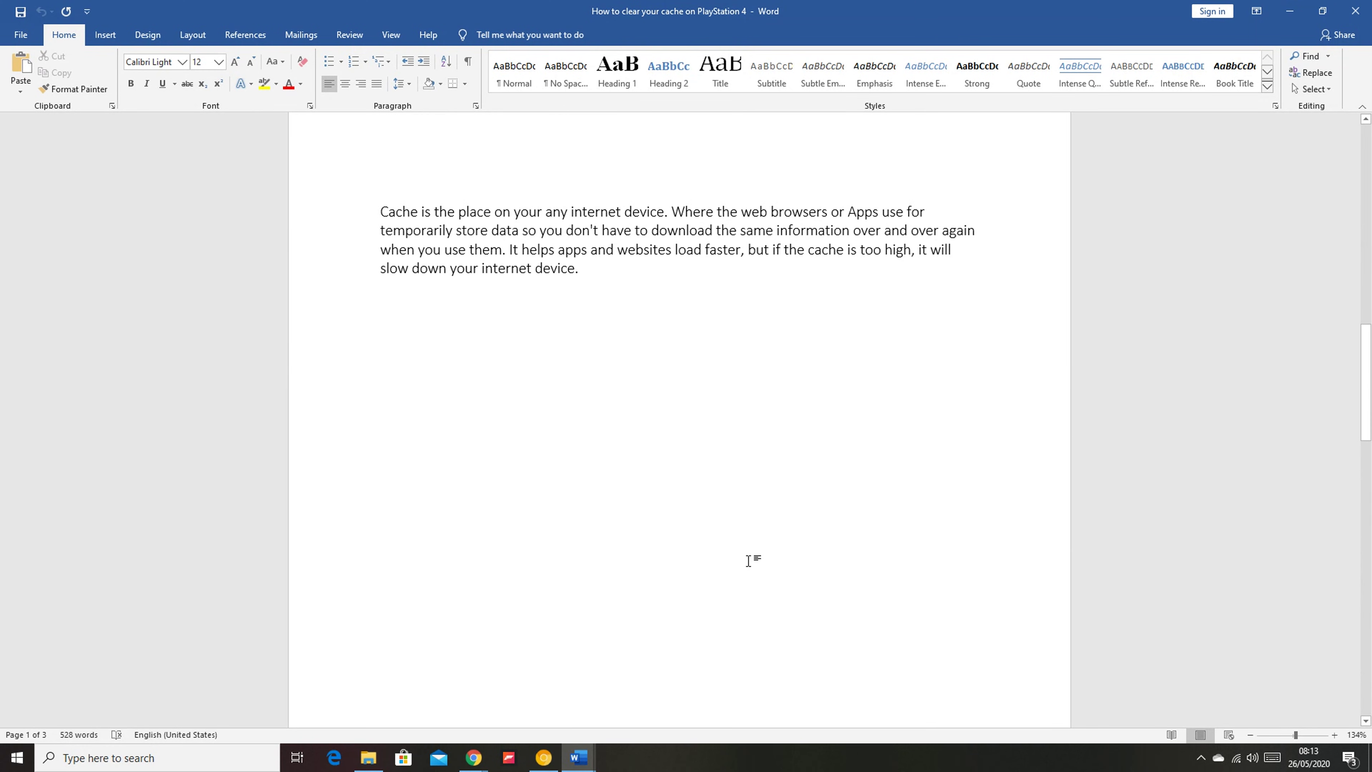
scroll(751, 558, up, 4)
scroll(752, 555, down, 1)
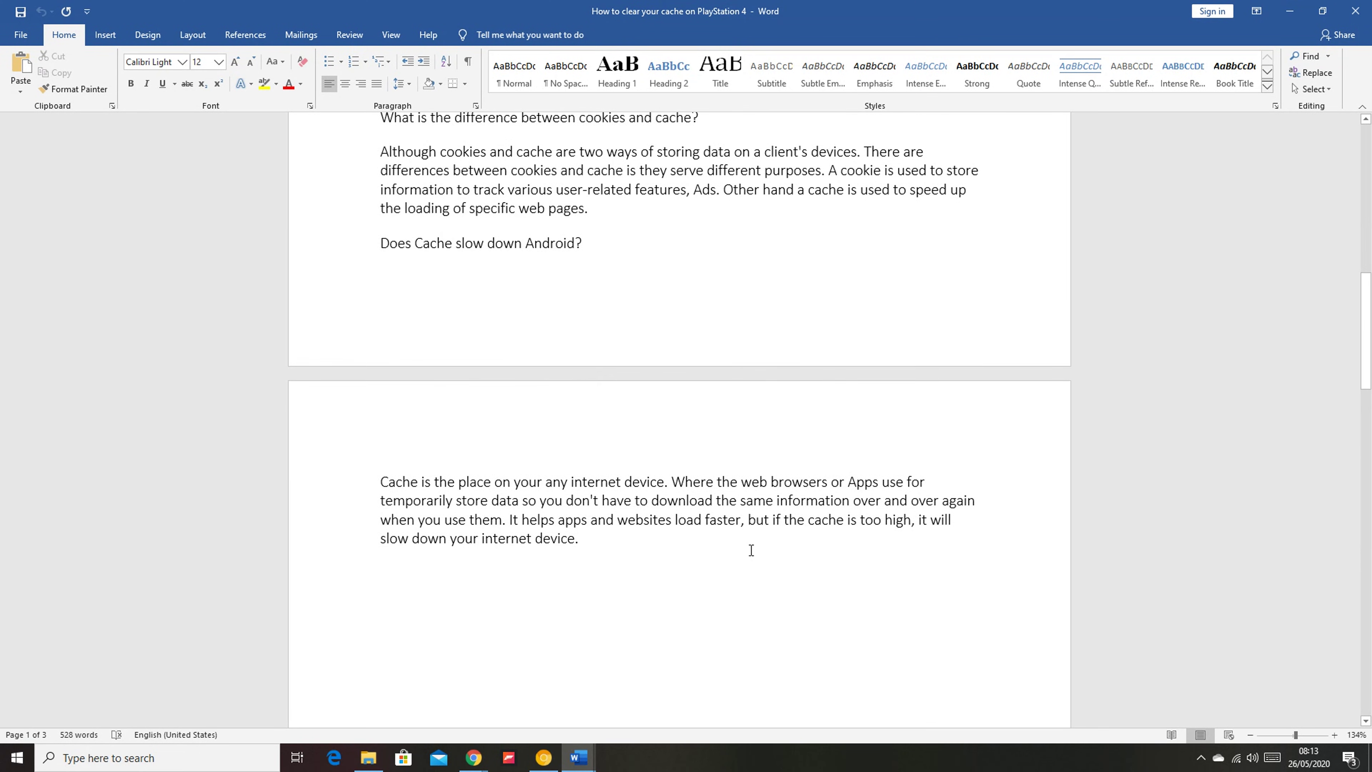
scroll(751, 550, down, 10)
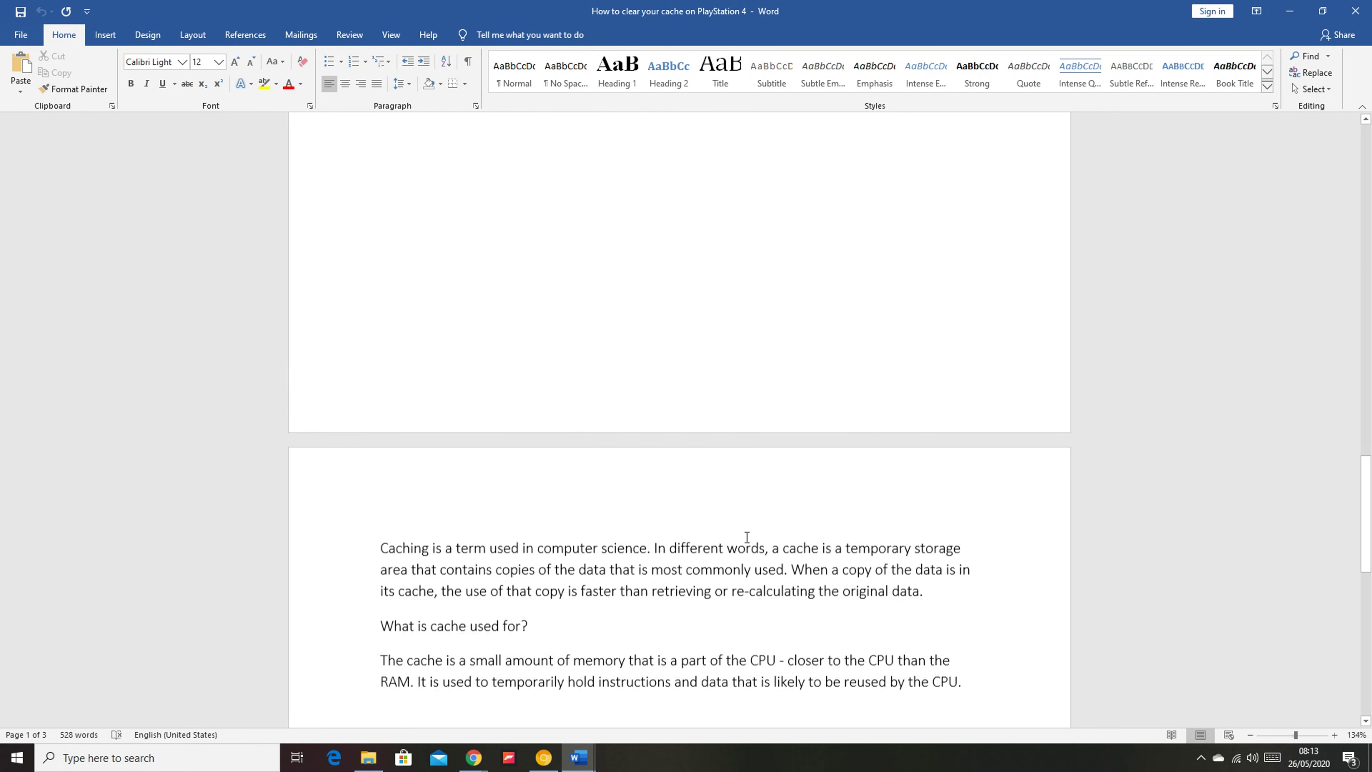
scroll(575, 522, down, 6)
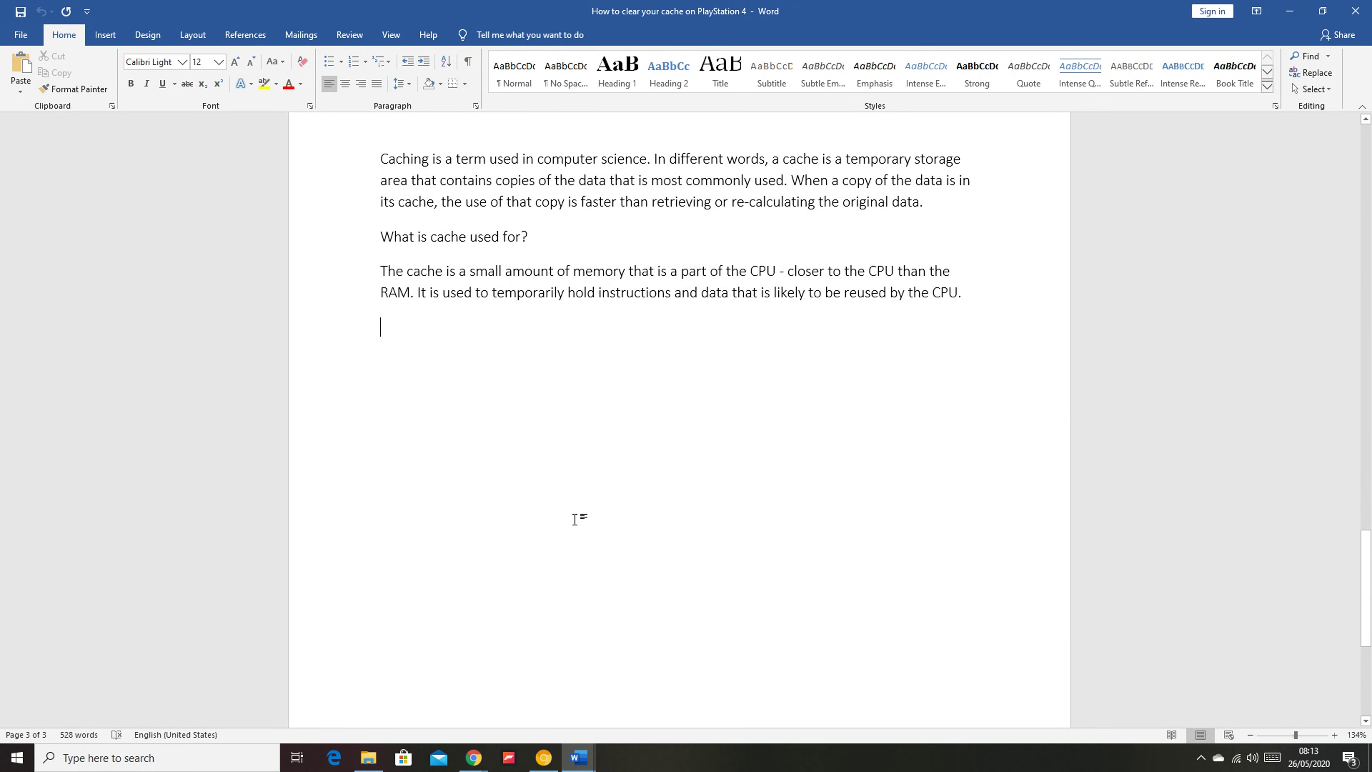
scroll(575, 520, down, 5)
scroll(582, 511, up, 3)
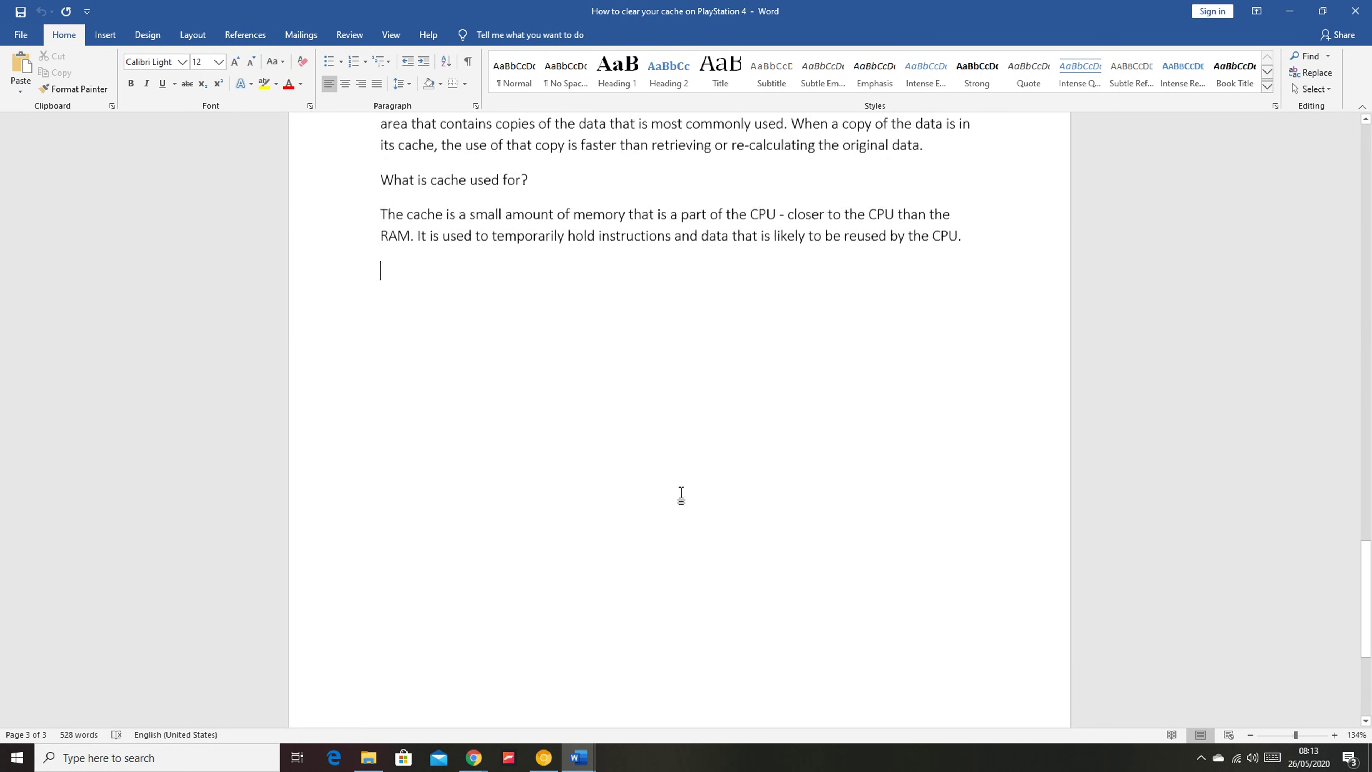
scroll(726, 490, up, 15)
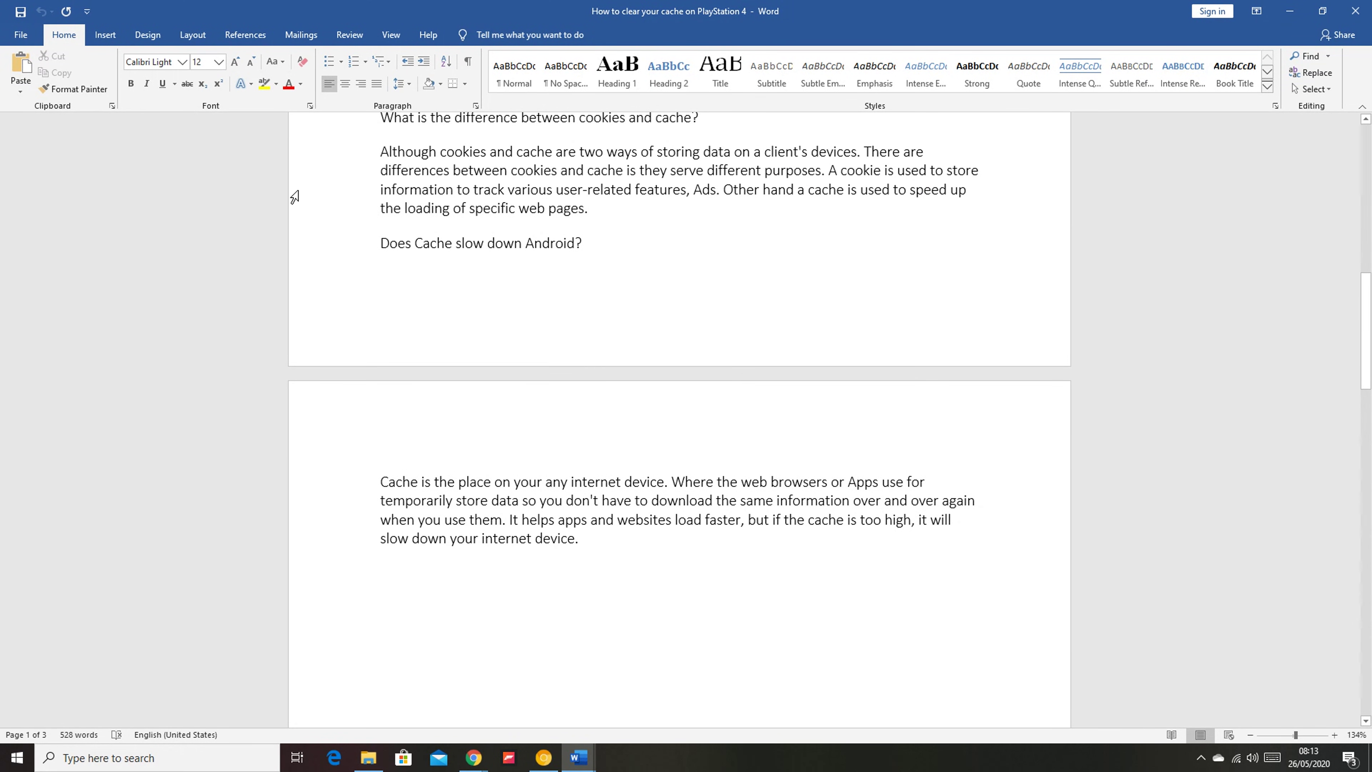
click(87, 89)
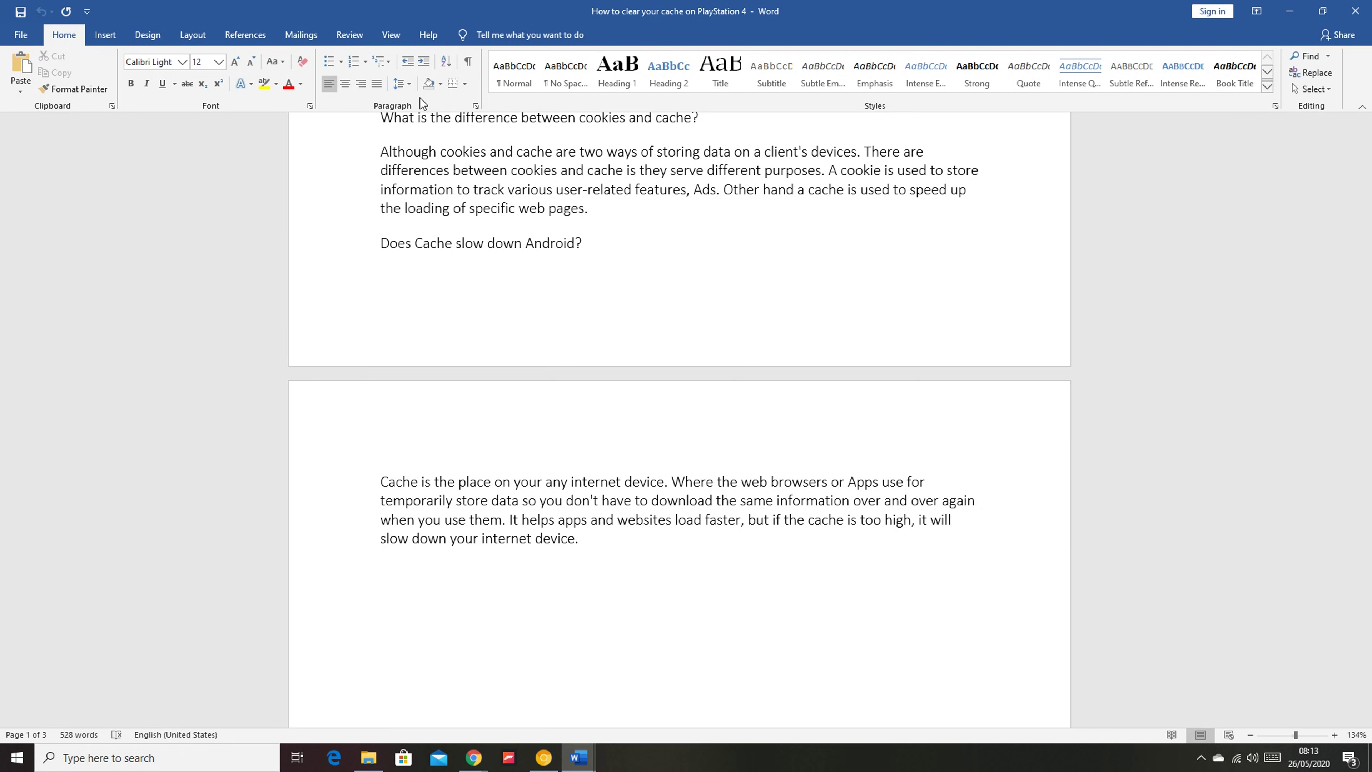
- Turn on Show/Hide ¶ formatting marks to reveal the page break on page 2
click(467, 62)
scroll(747, 317, up, 5)
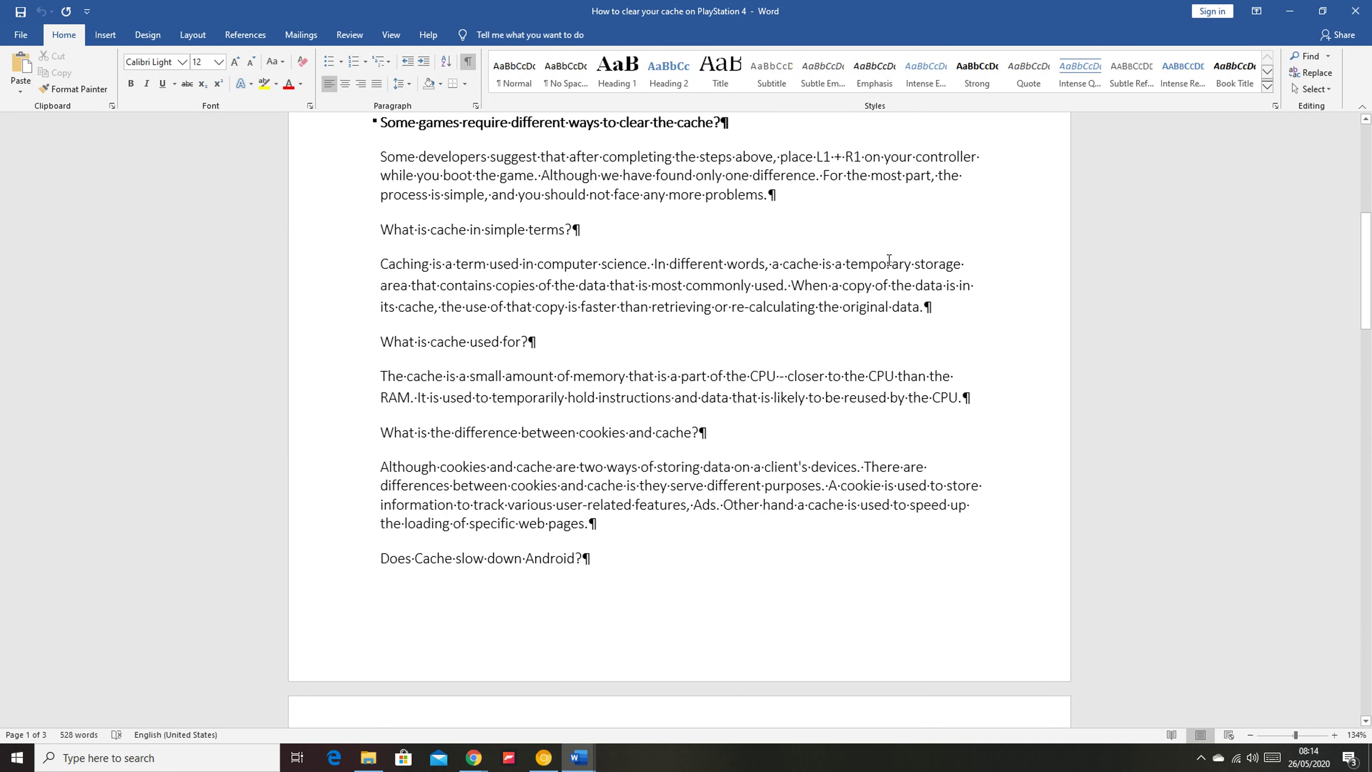
scroll(828, 363, down, 8)
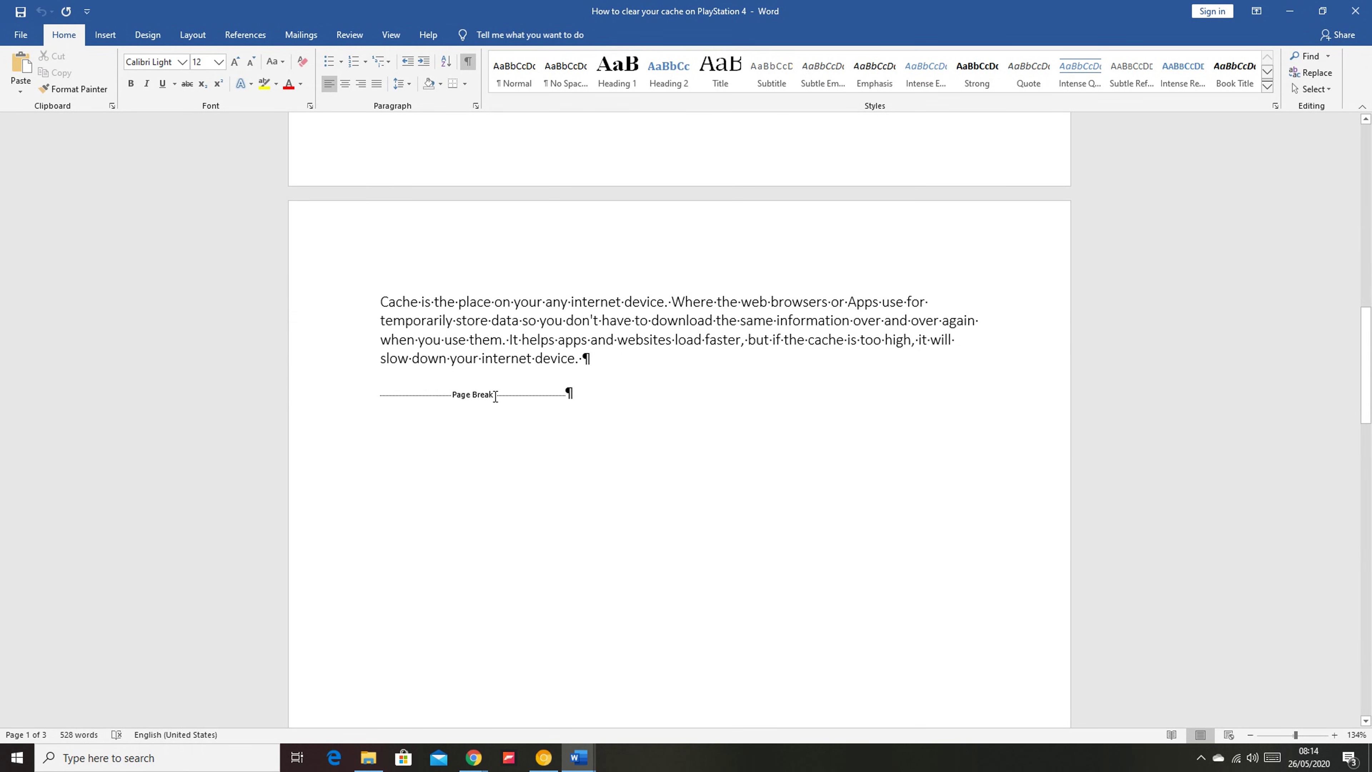
scroll(595, 451, down, 2)
scroll(673, 490, down, 10)
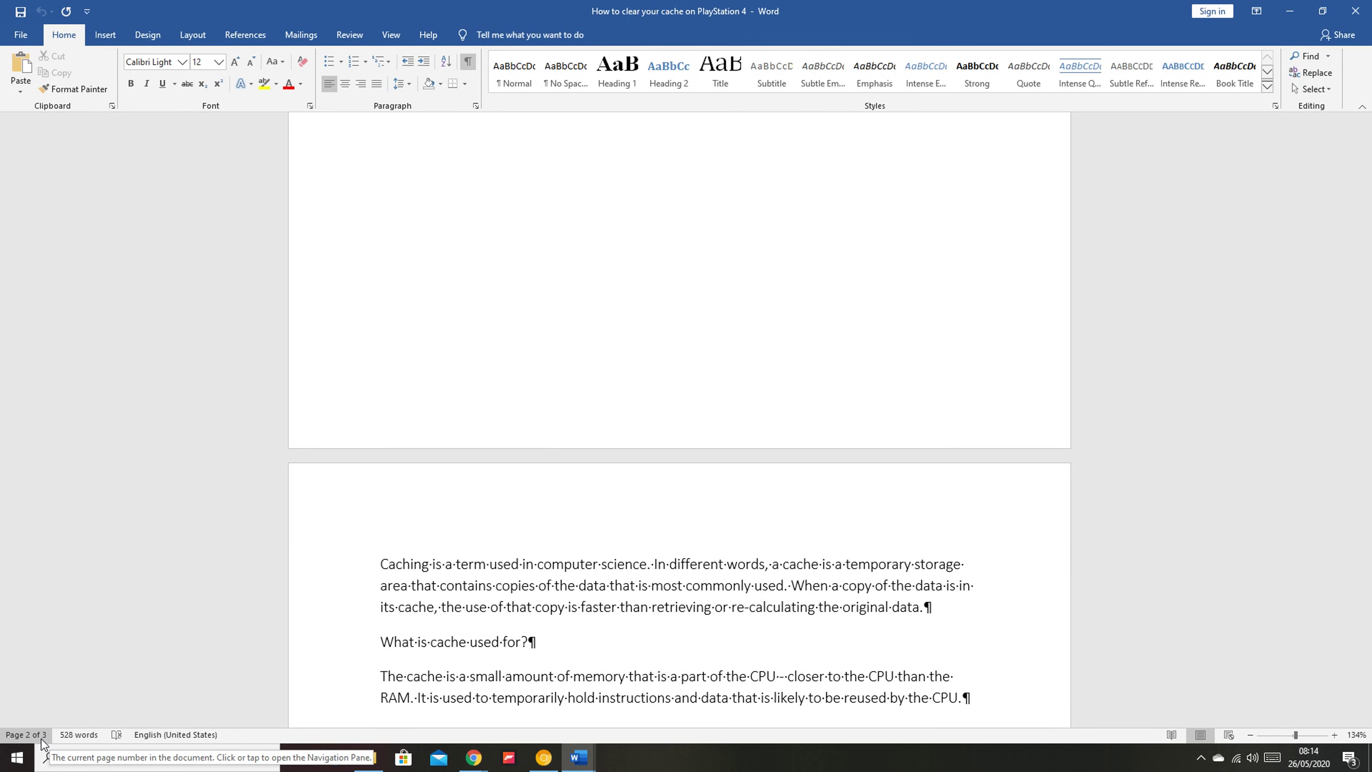
scroll(636, 521, up, 9)
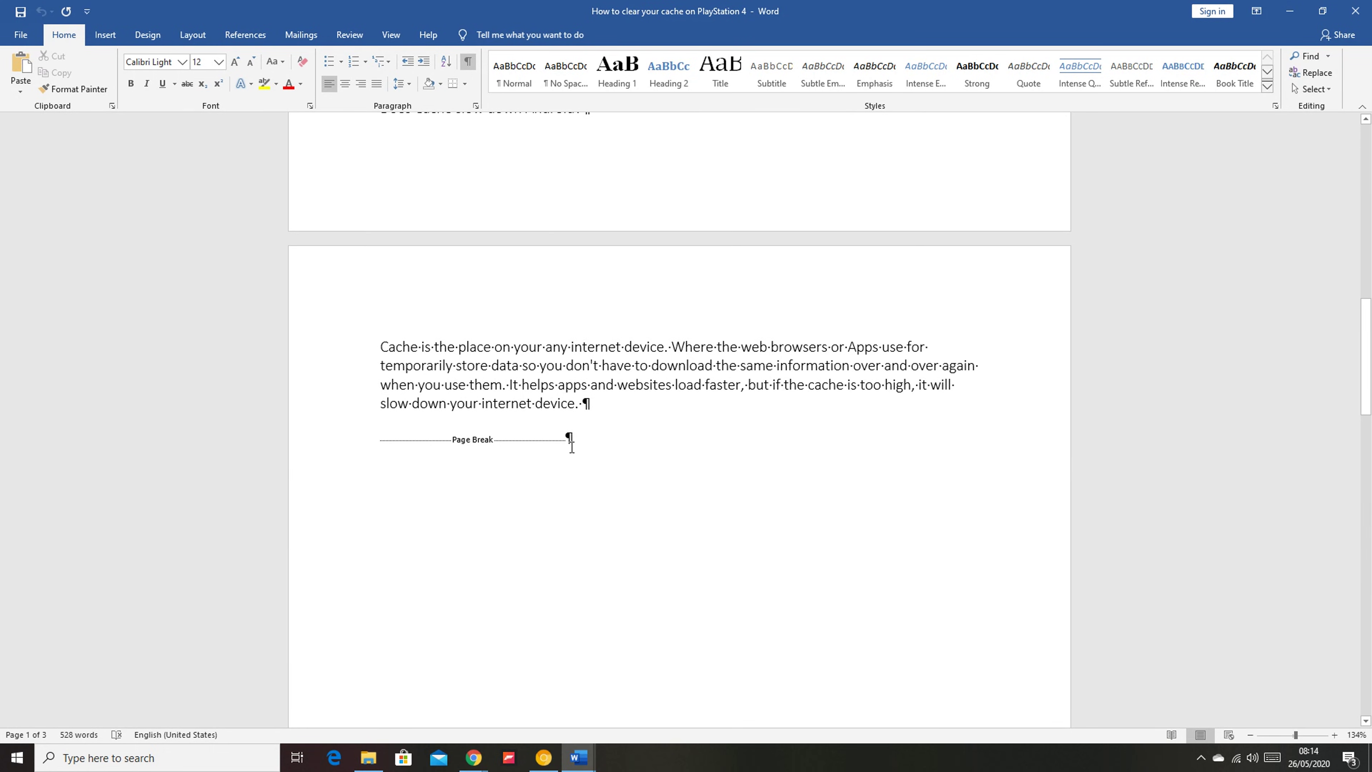
- Delete the page break on page 2 so the 528-word article fits on two pages
drag(570, 439, 398, 440)
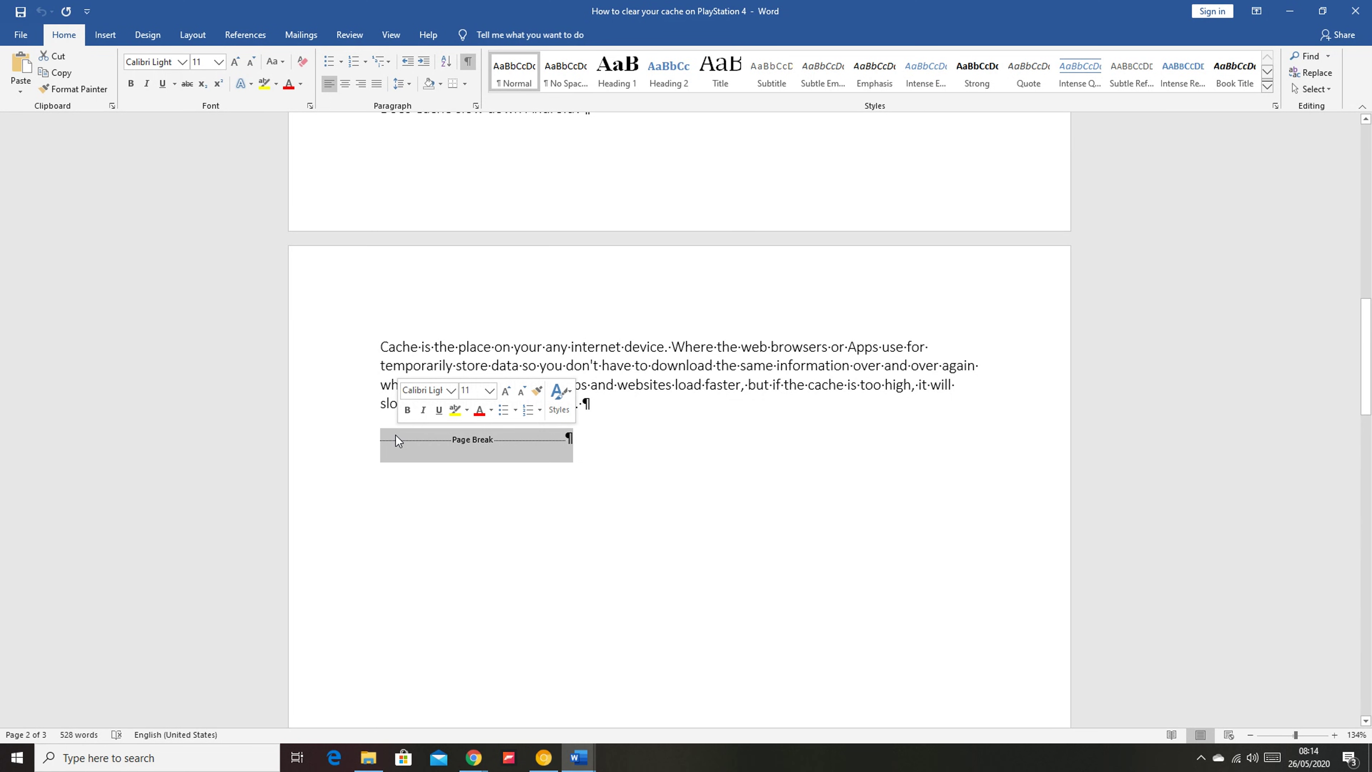
key(Delete)
scroll(589, 535, down, 3)
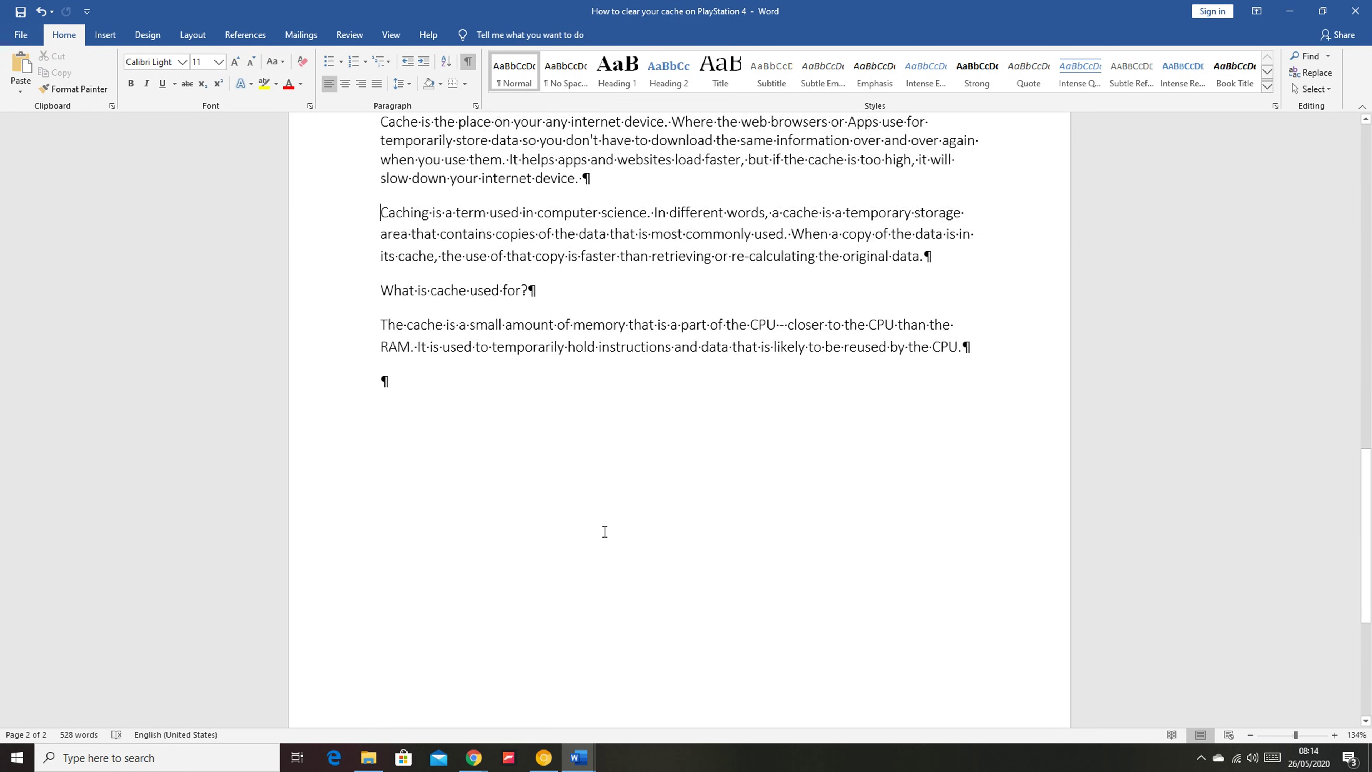
scroll(604, 532, up, 4)
scroll(573, 542, down, 7)
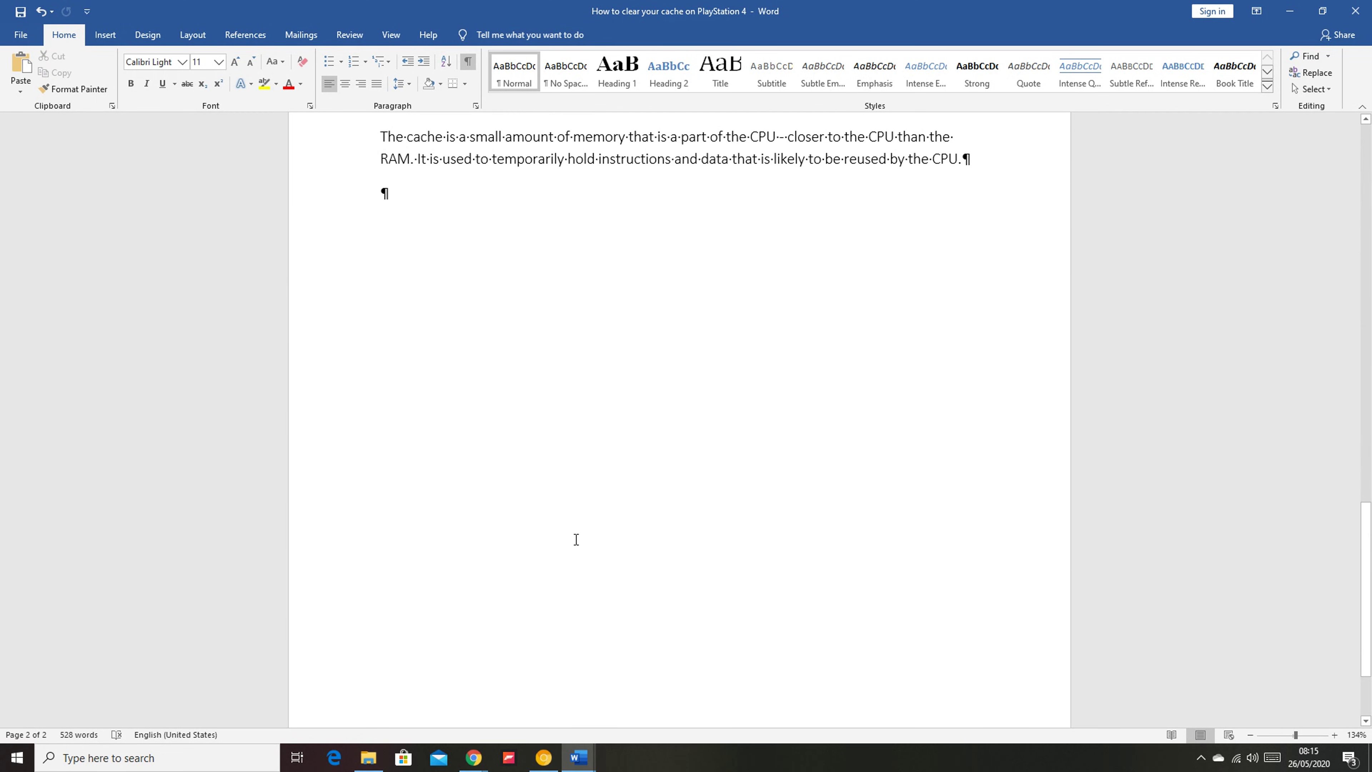
scroll(576, 540, down, 3)
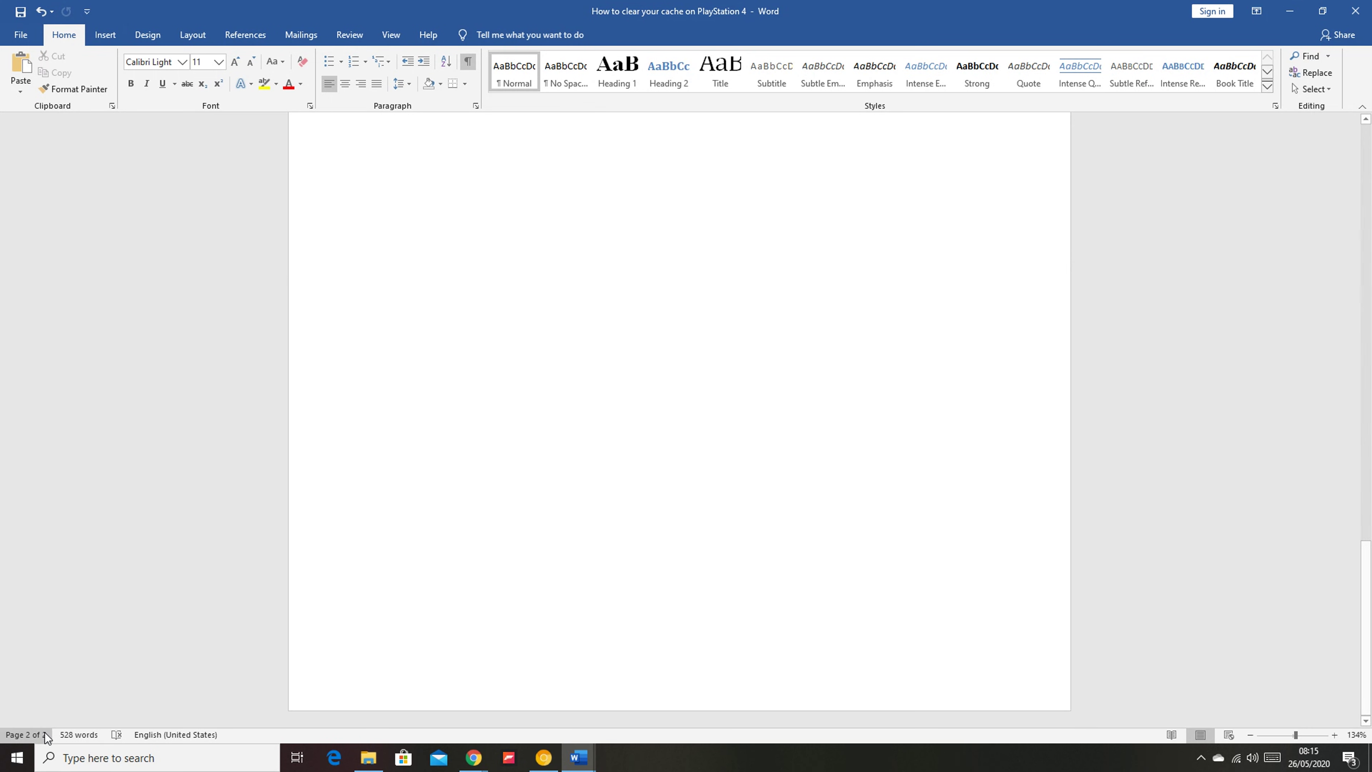
scroll(711, 478, up, 8)
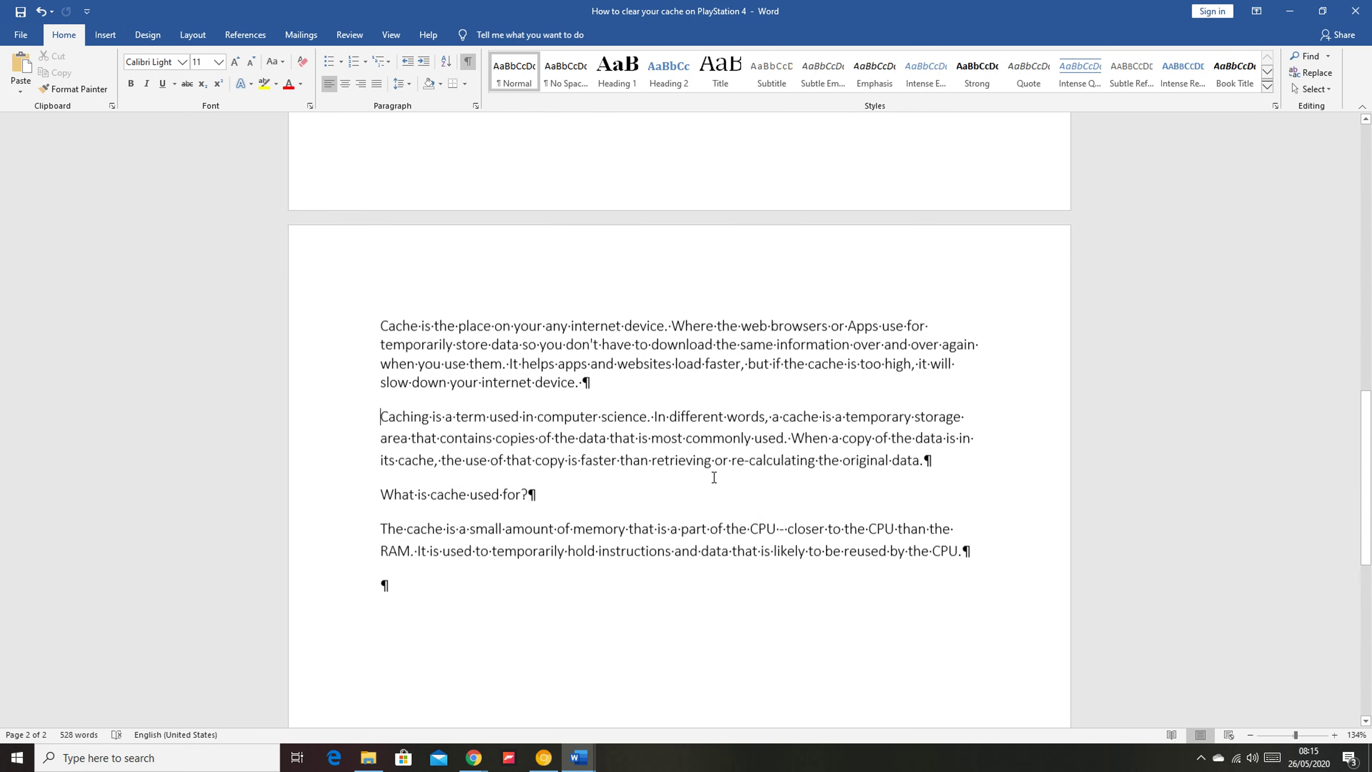
scroll(735, 573, up, 7)
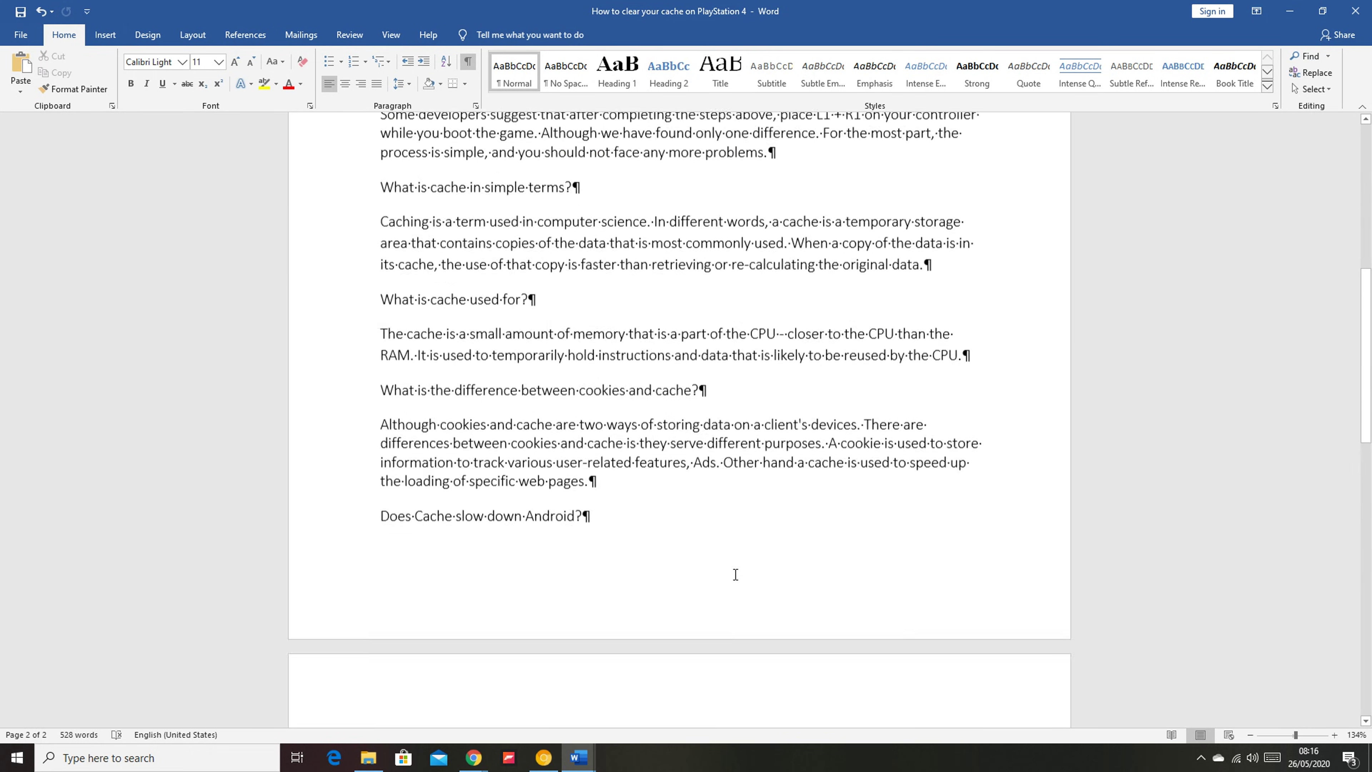
scroll(735, 574, up, 8)
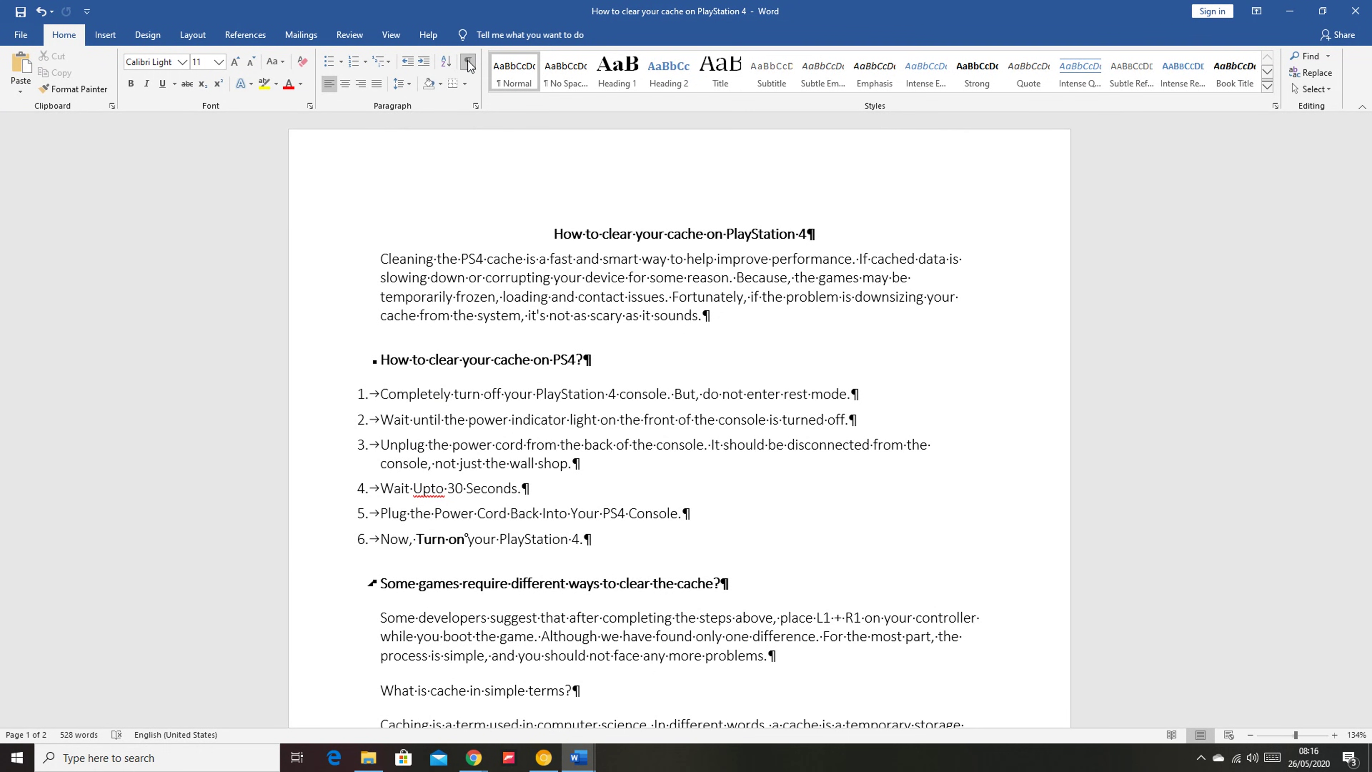
- Turn Show/Hide ¶ off and scroll through to confirm the two-page article has no blank page
click(469, 63)
scroll(857, 494, down, 4)
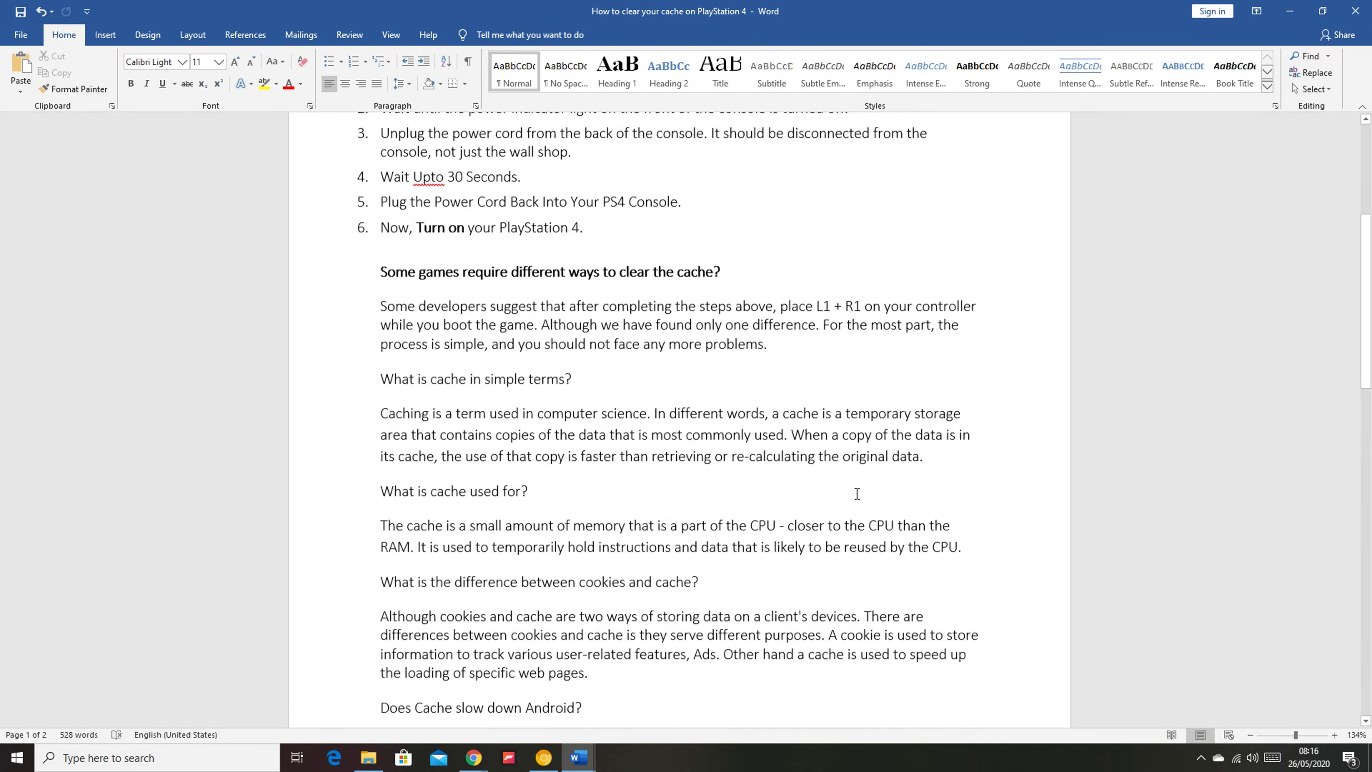
scroll(858, 493, down, 15)
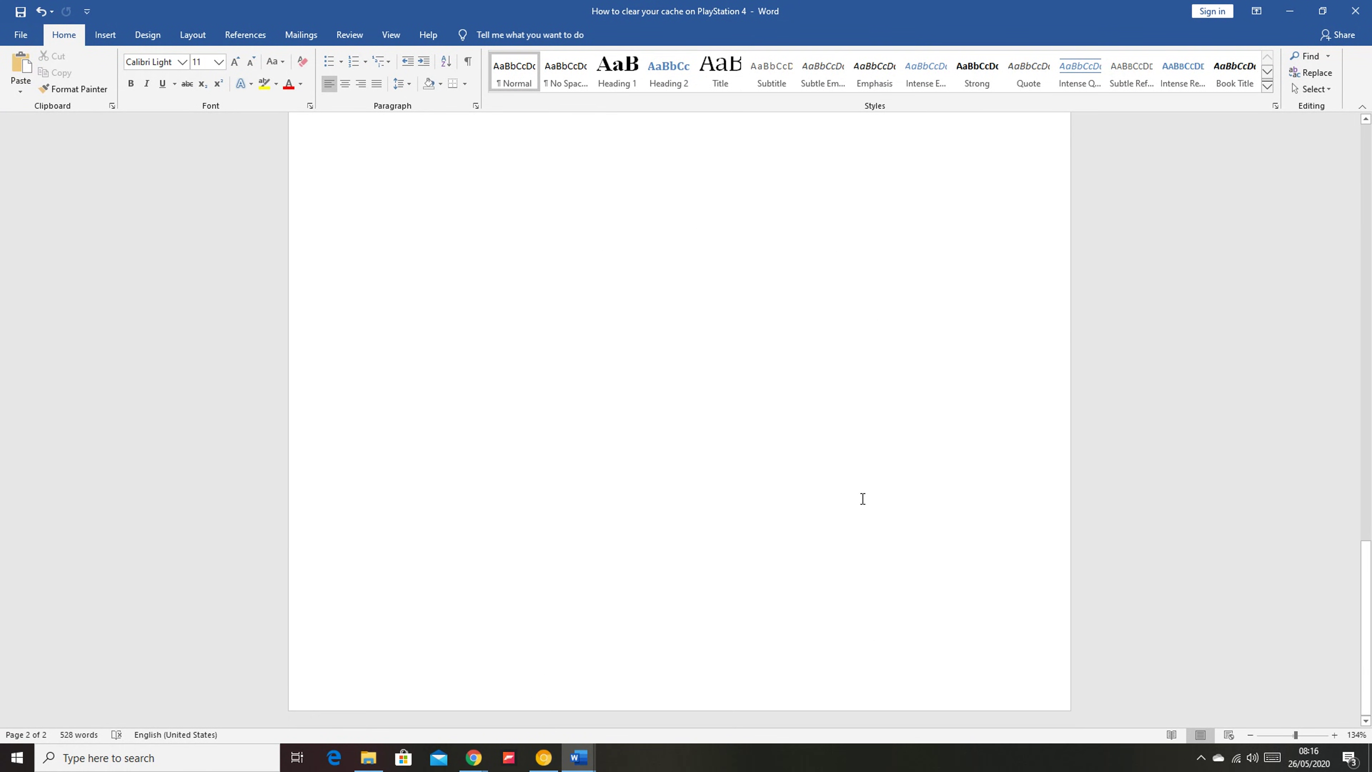
scroll(863, 499, up, 9)
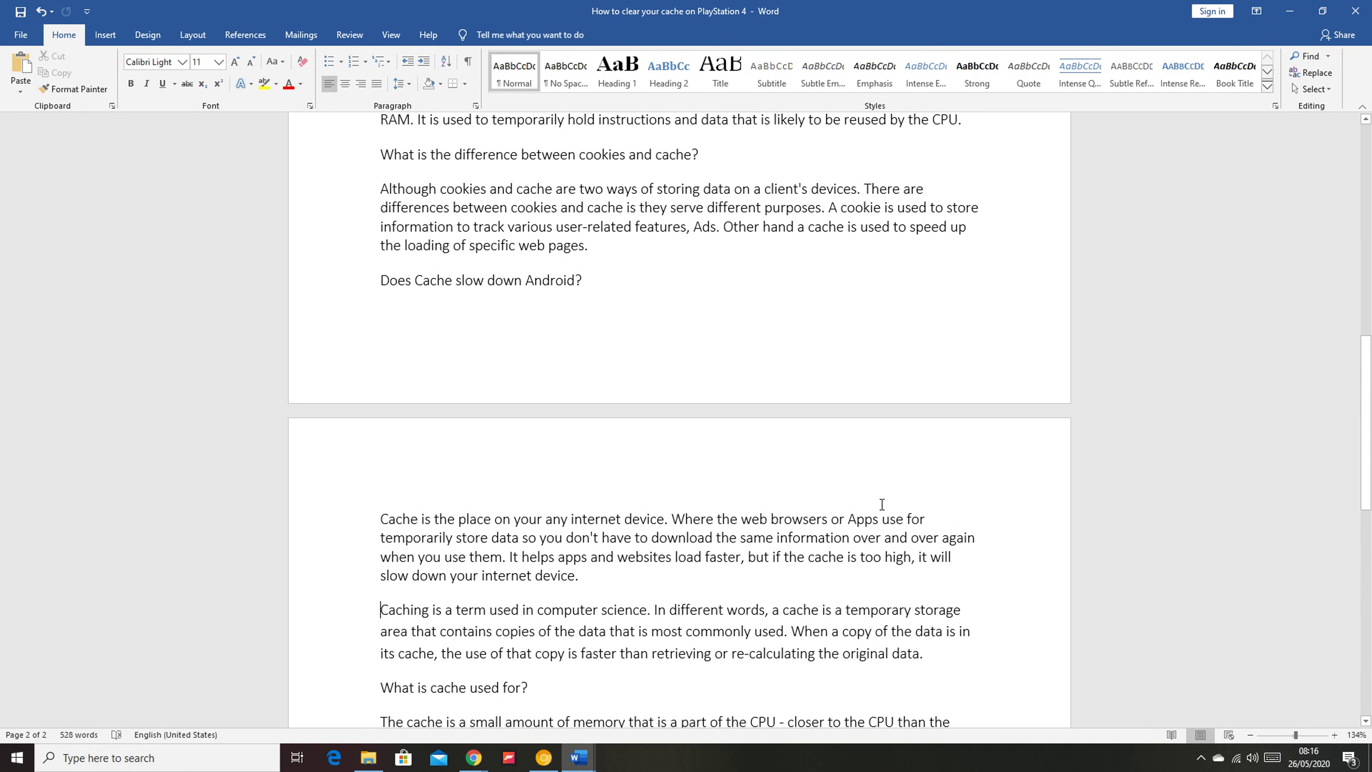